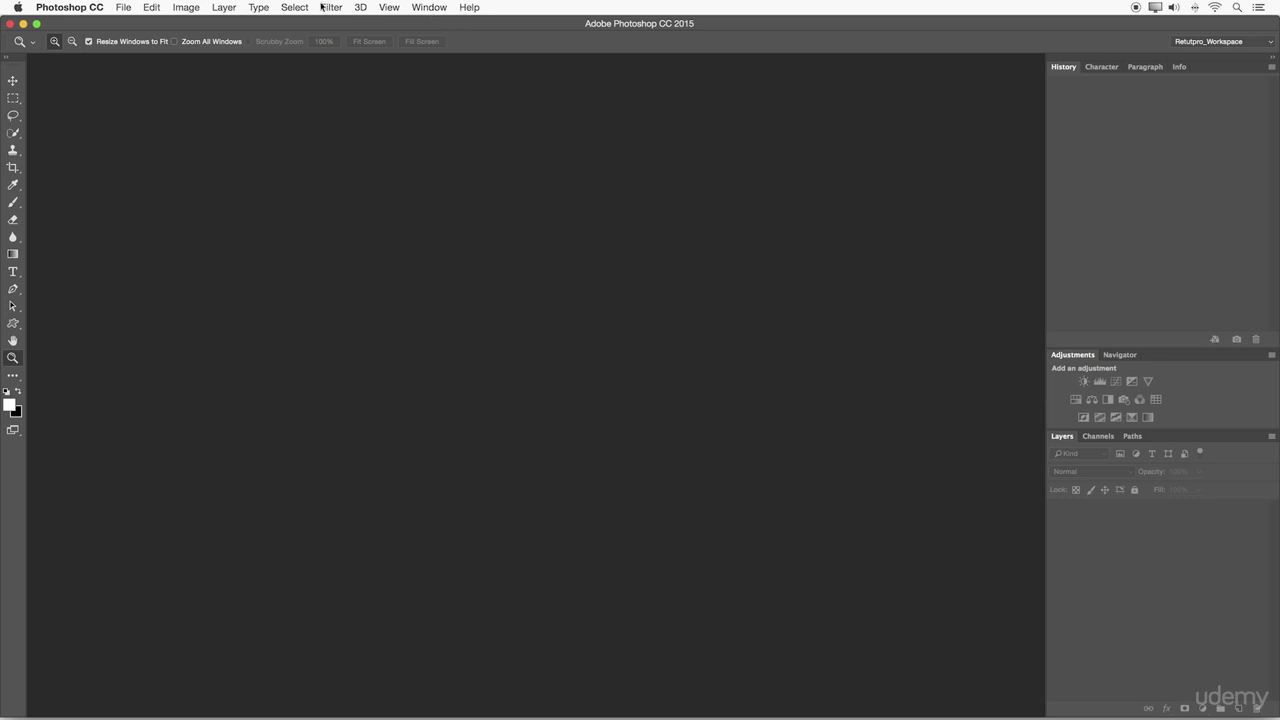
click(90, 9)
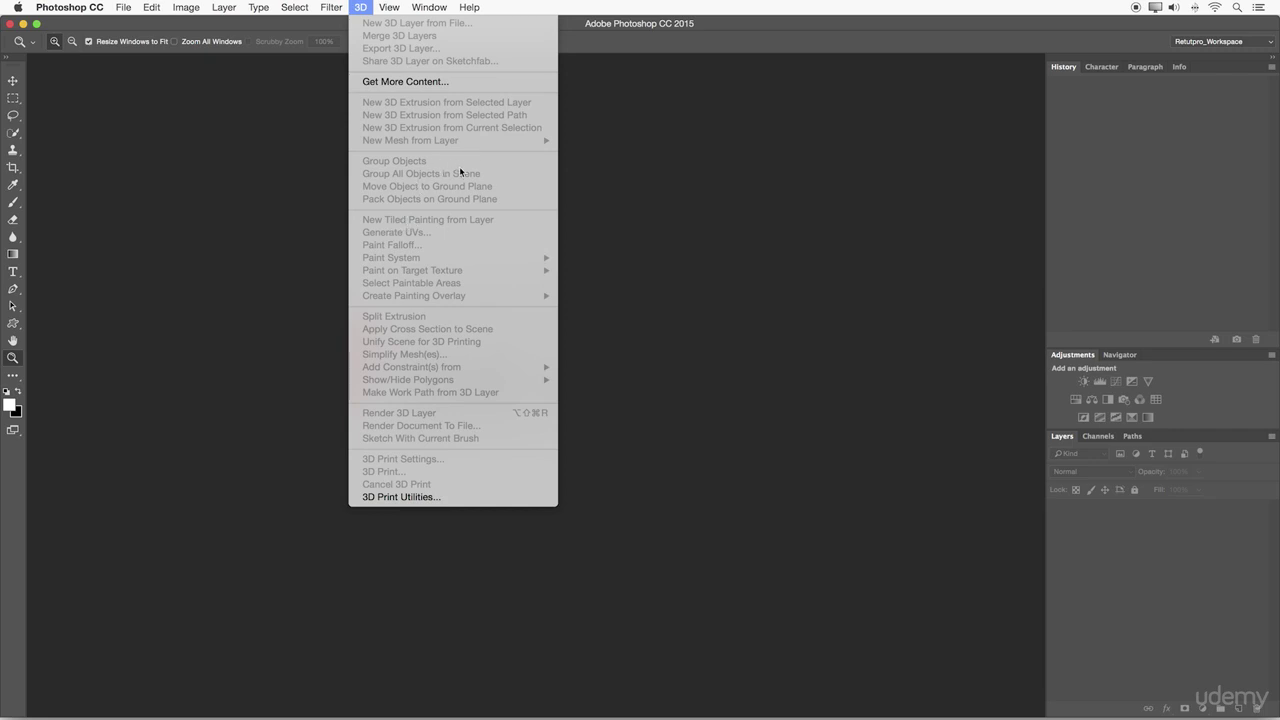
mouse_move(389, 7)
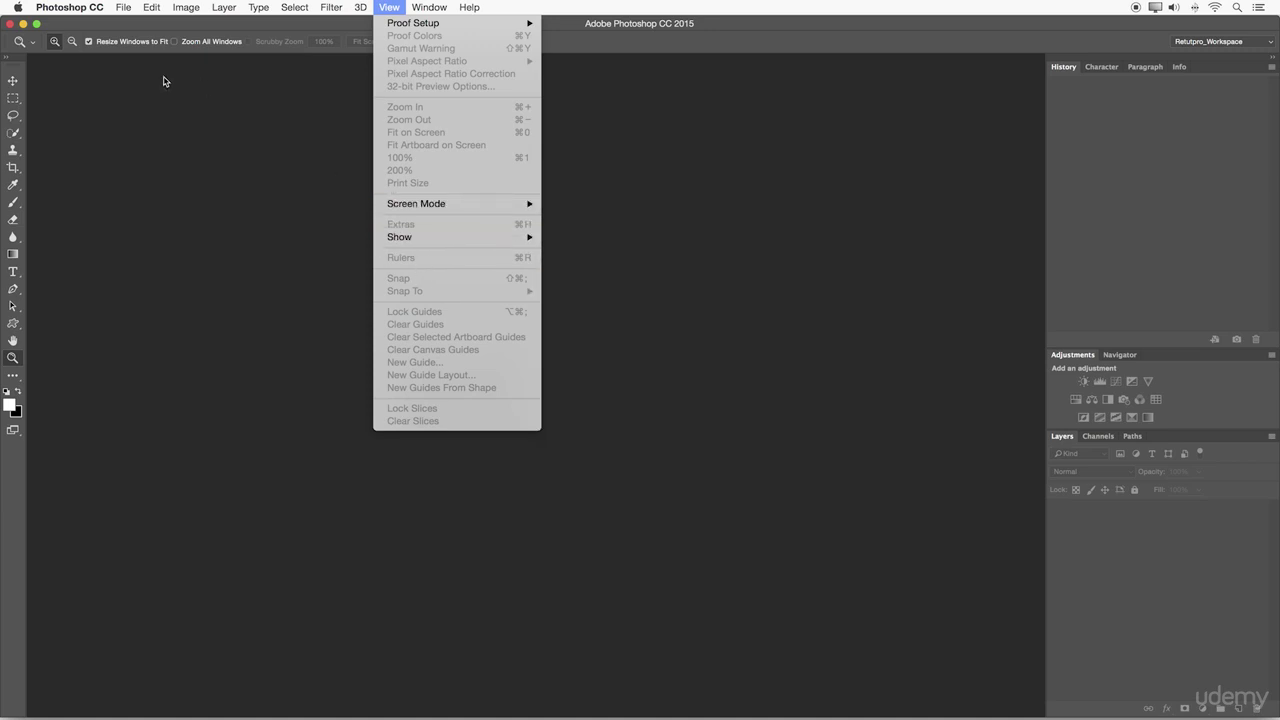
Close the View menu and look through the Filter menu.
click(143, 138)
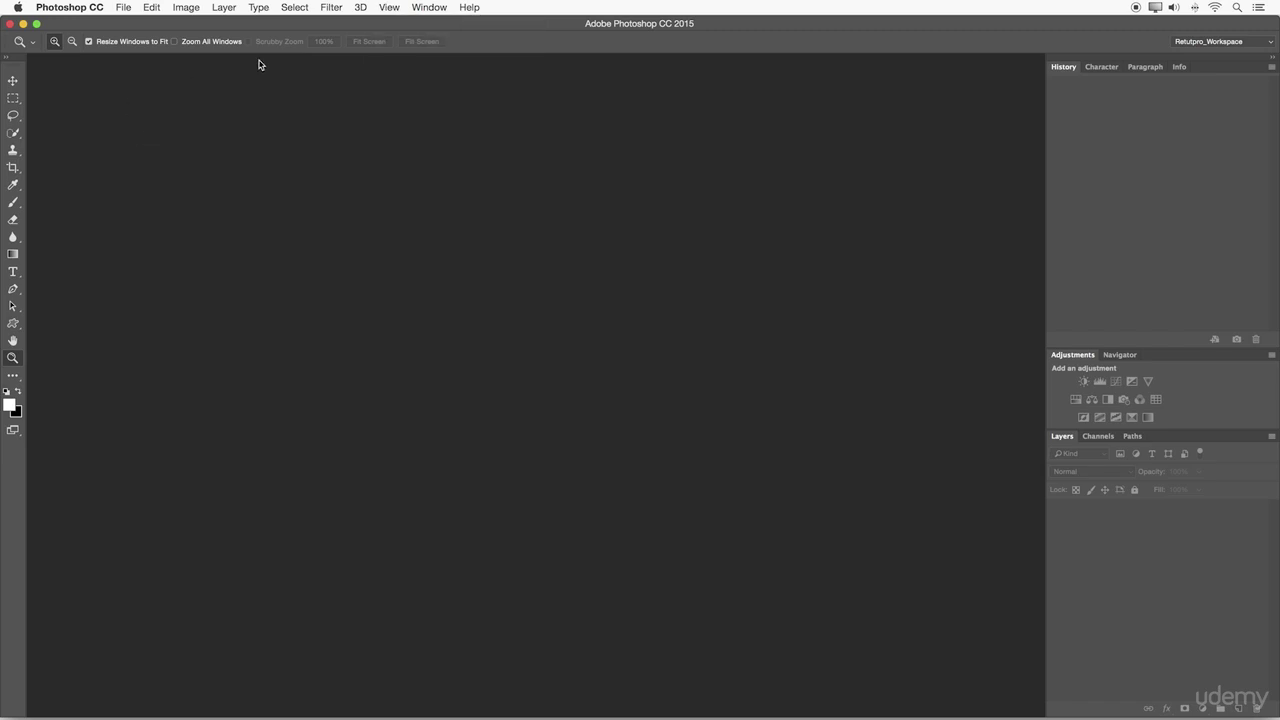
click(331, 7)
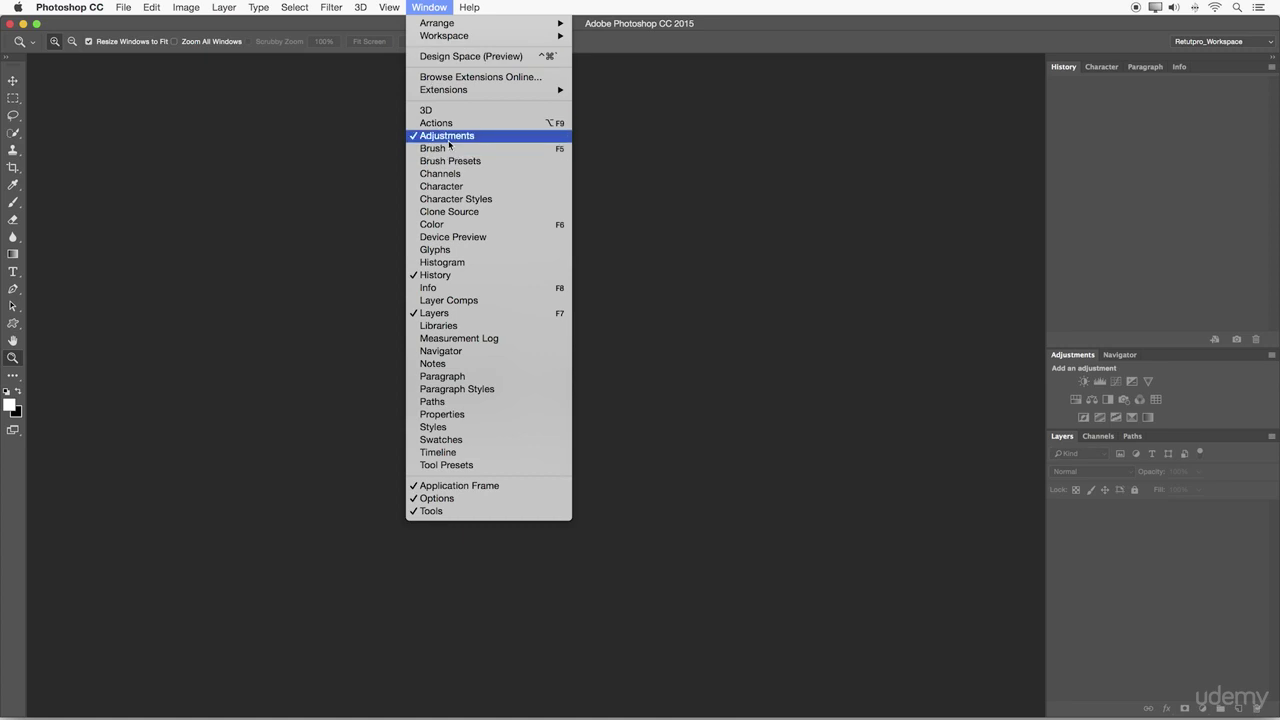
click(453, 226)
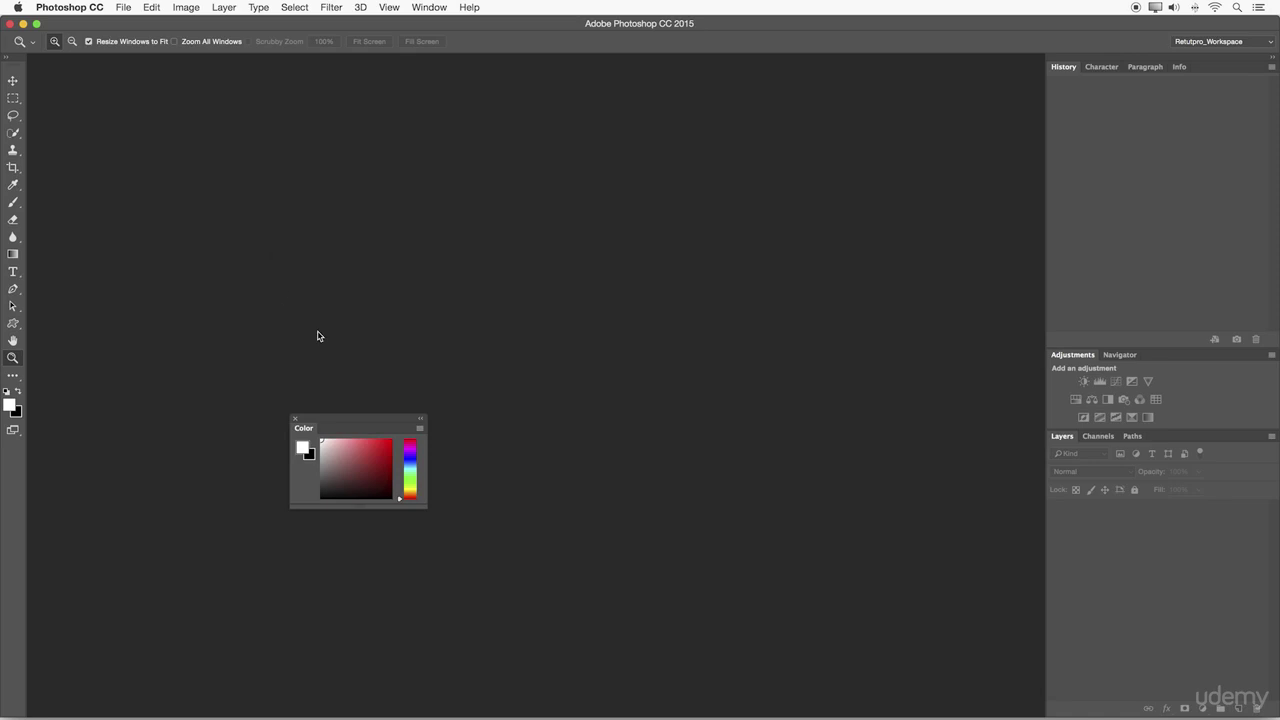
drag(368, 417, 704, 190)
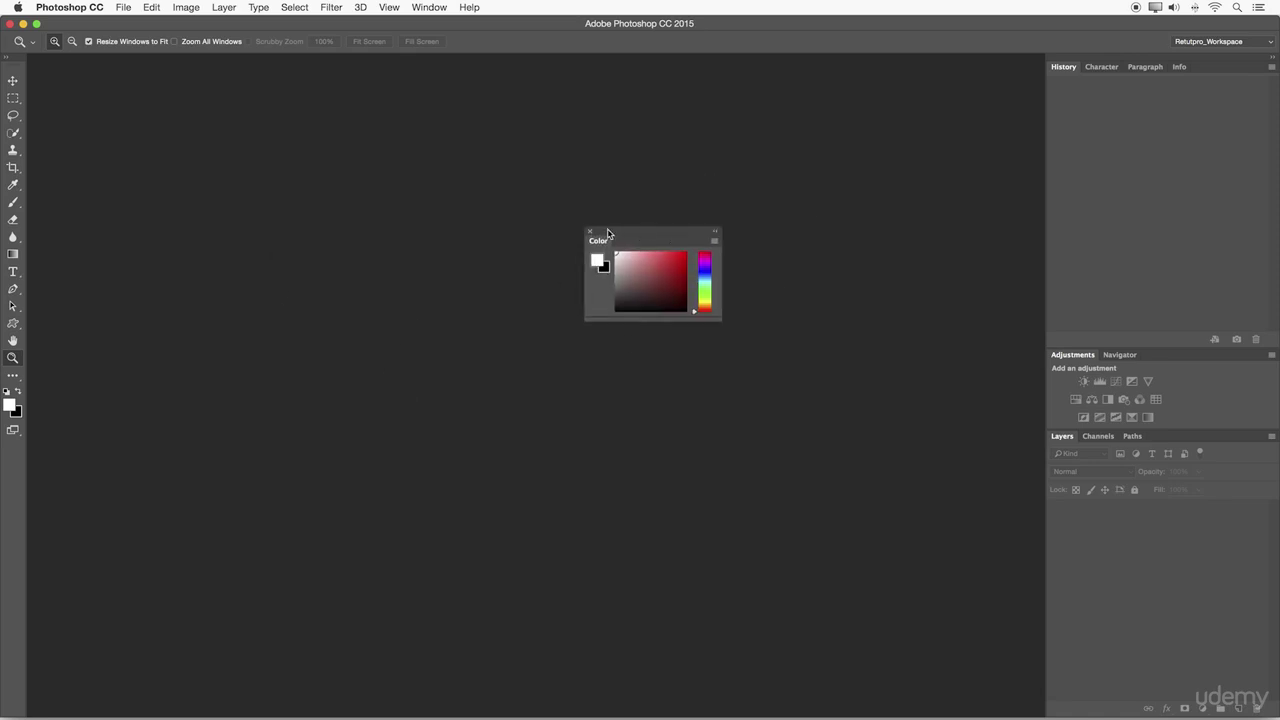
click(469, 7)
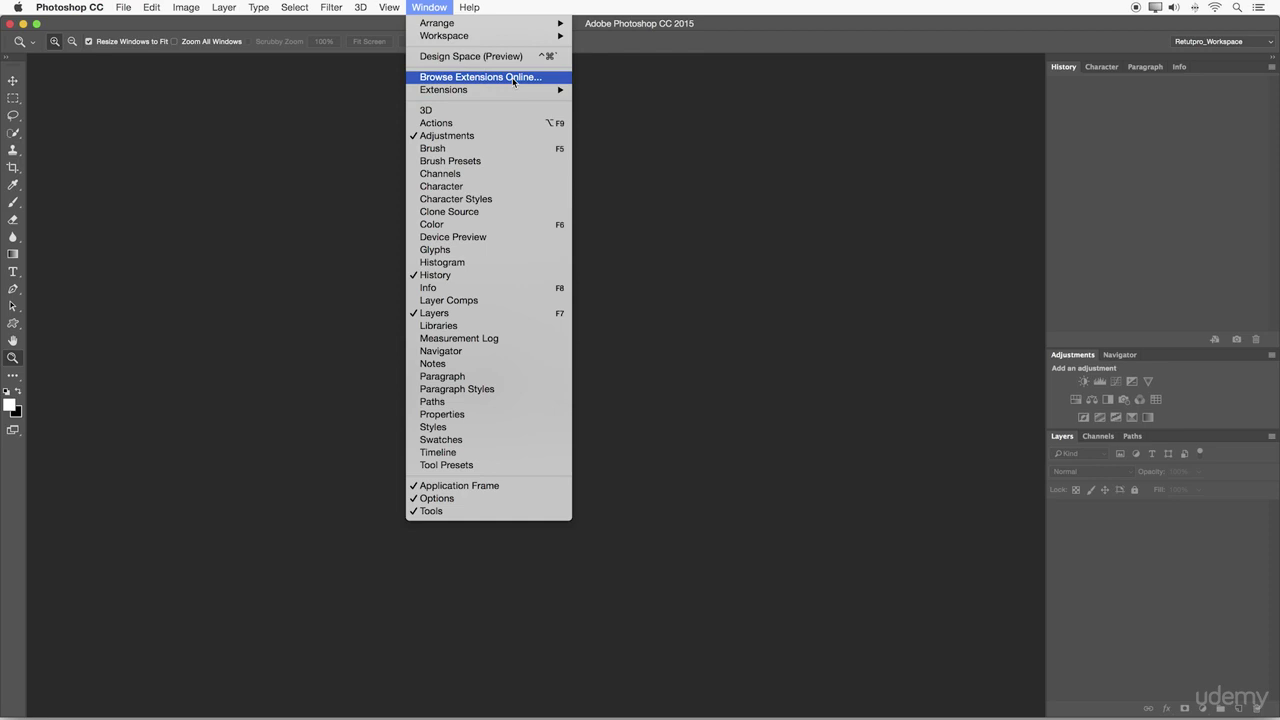
Browse the Help, File and Image menus, then open Edit > Keyboard Shortcuts and Menus.
click(465, 7)
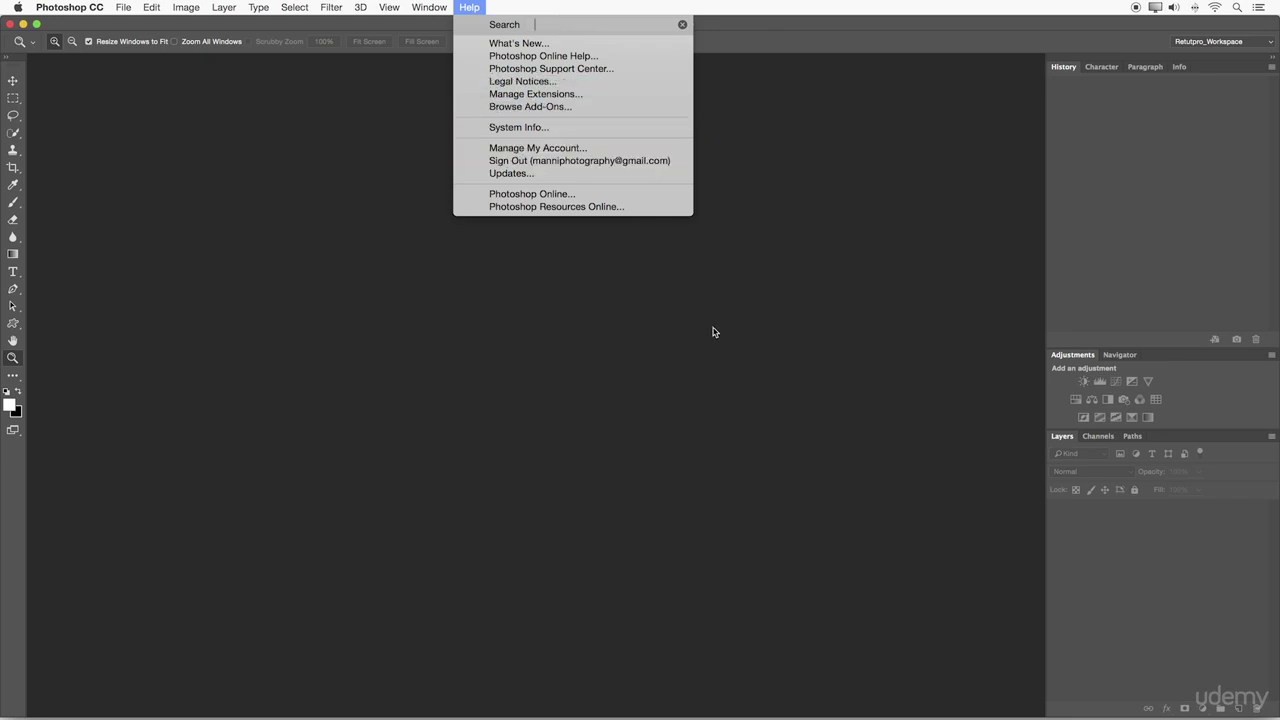
click(454, 246)
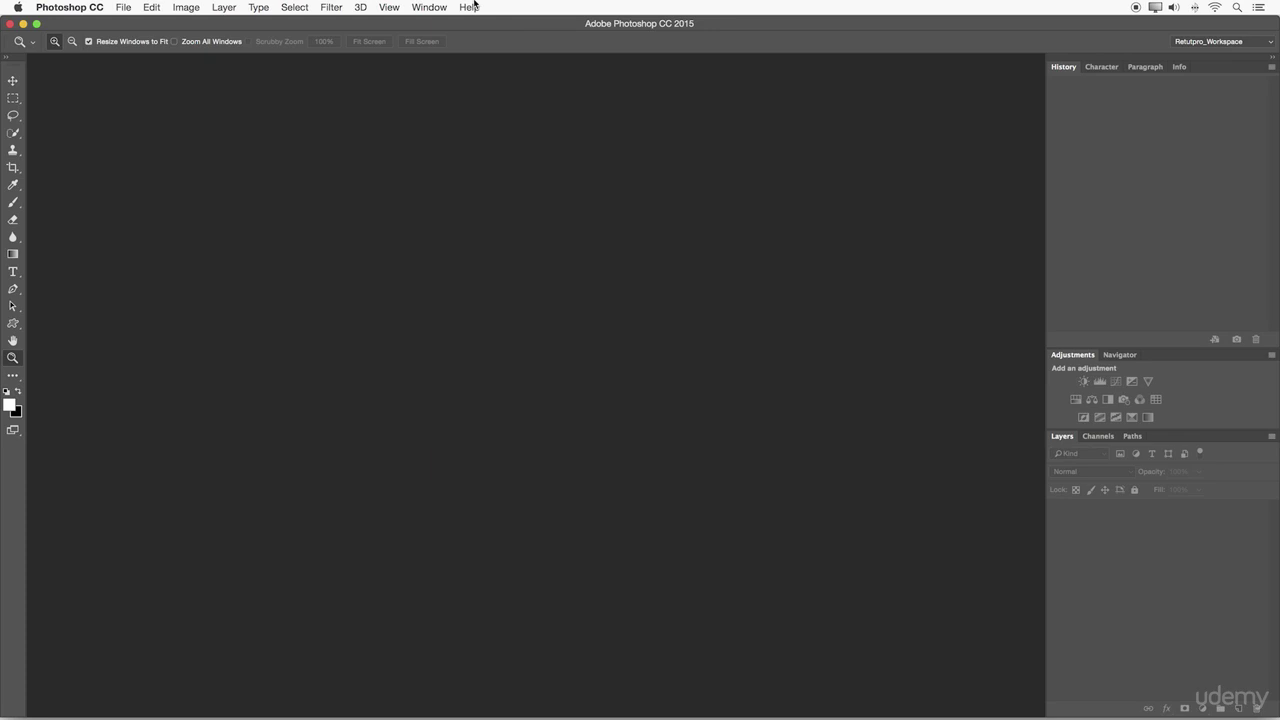
click(470, 7)
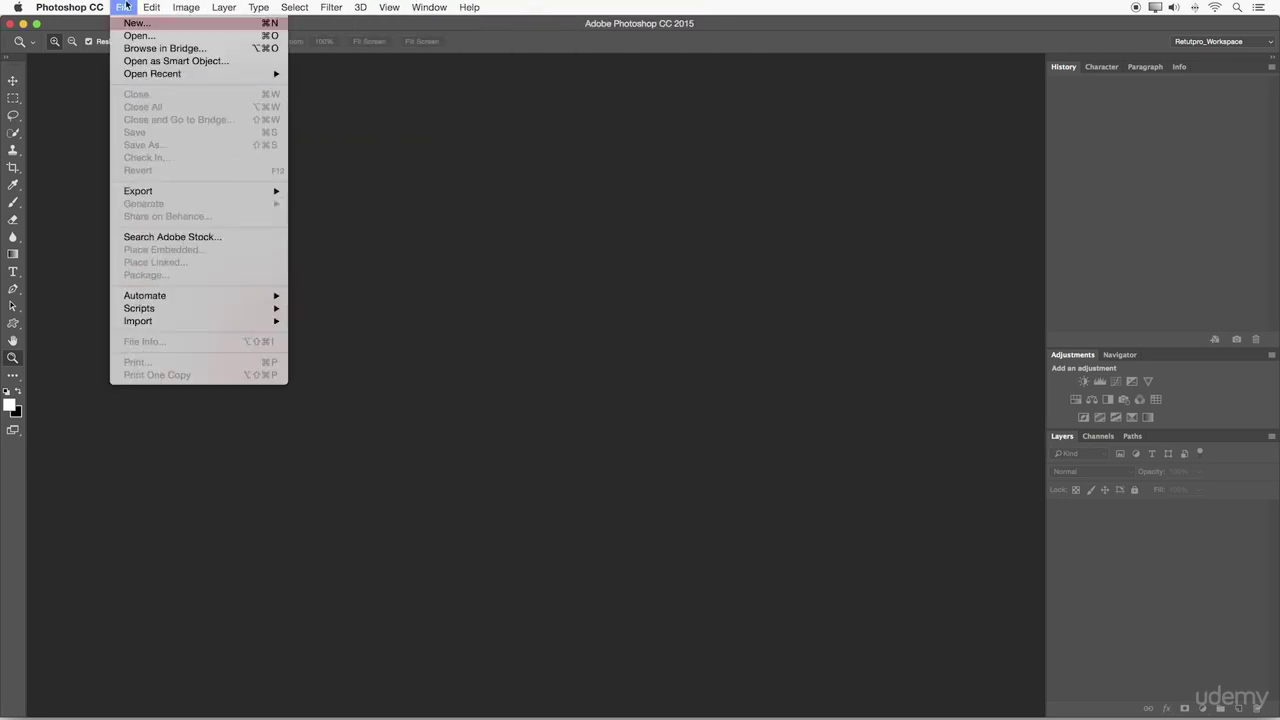
click(260, 50)
click(188, 7)
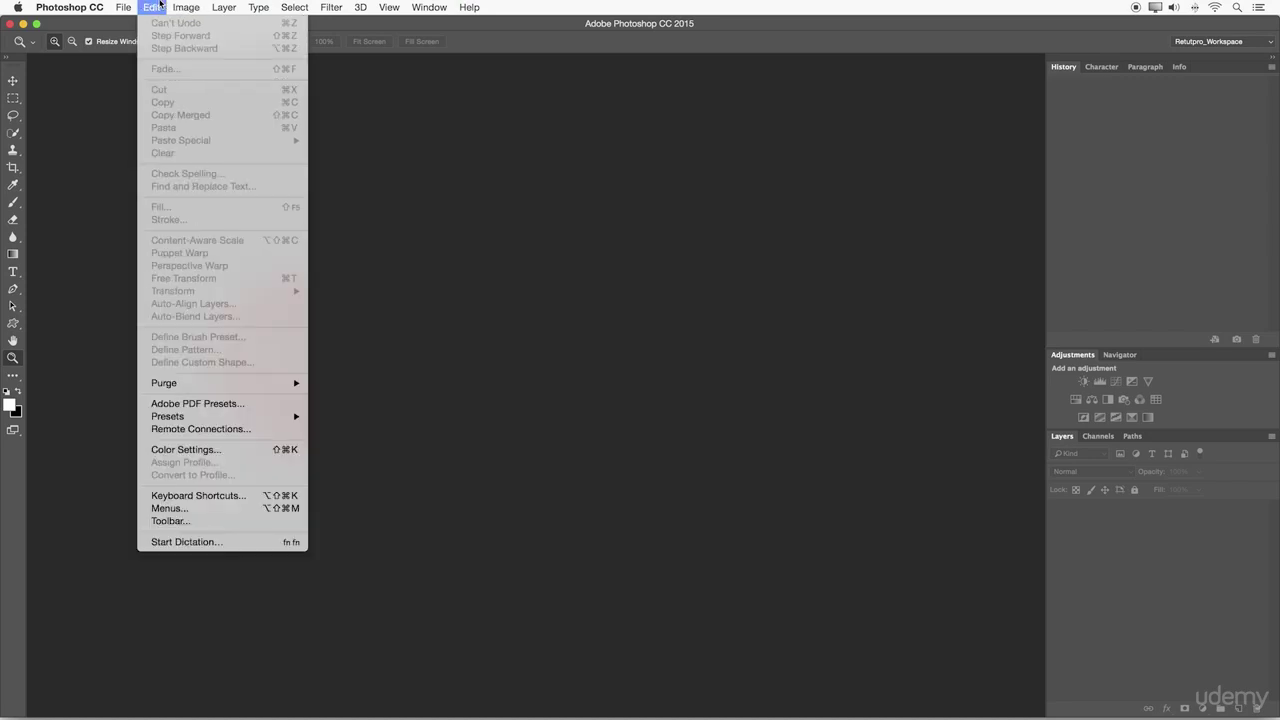
click(222, 494)
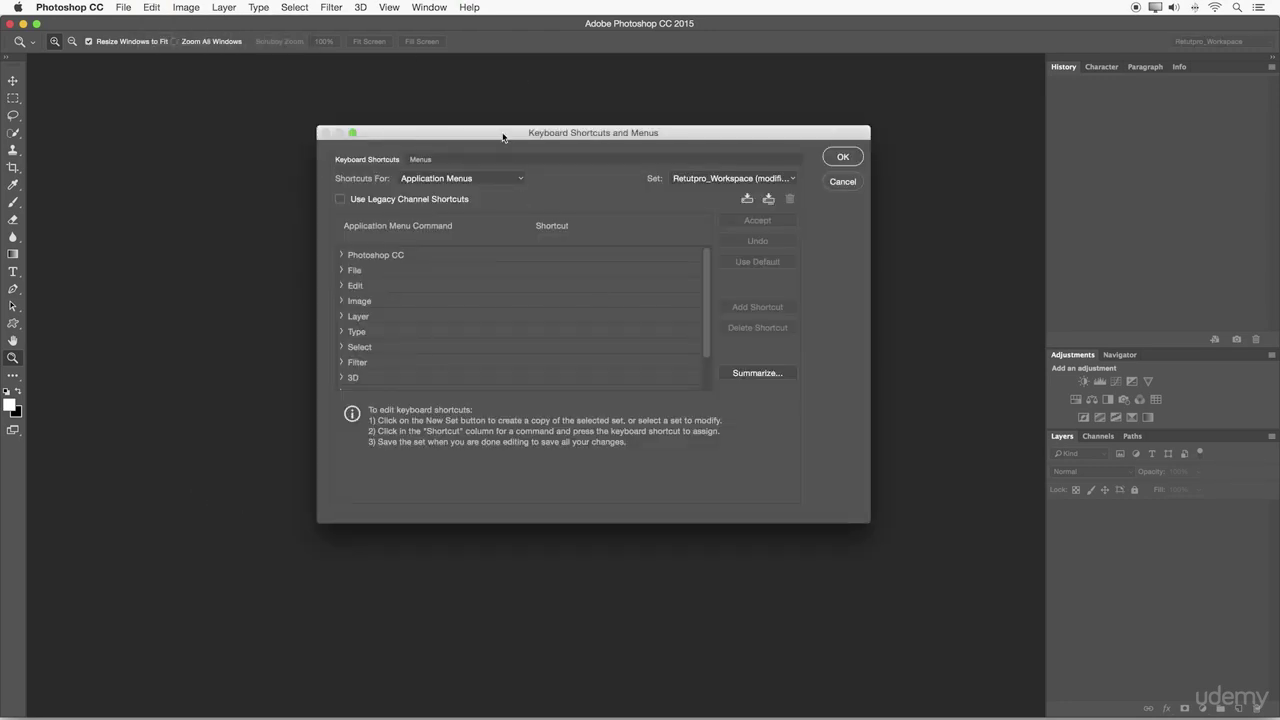
Move the Keyboard Shortcuts dialog up and left, then expand the Shortcuts For list.
drag(503, 137, 486, 79)
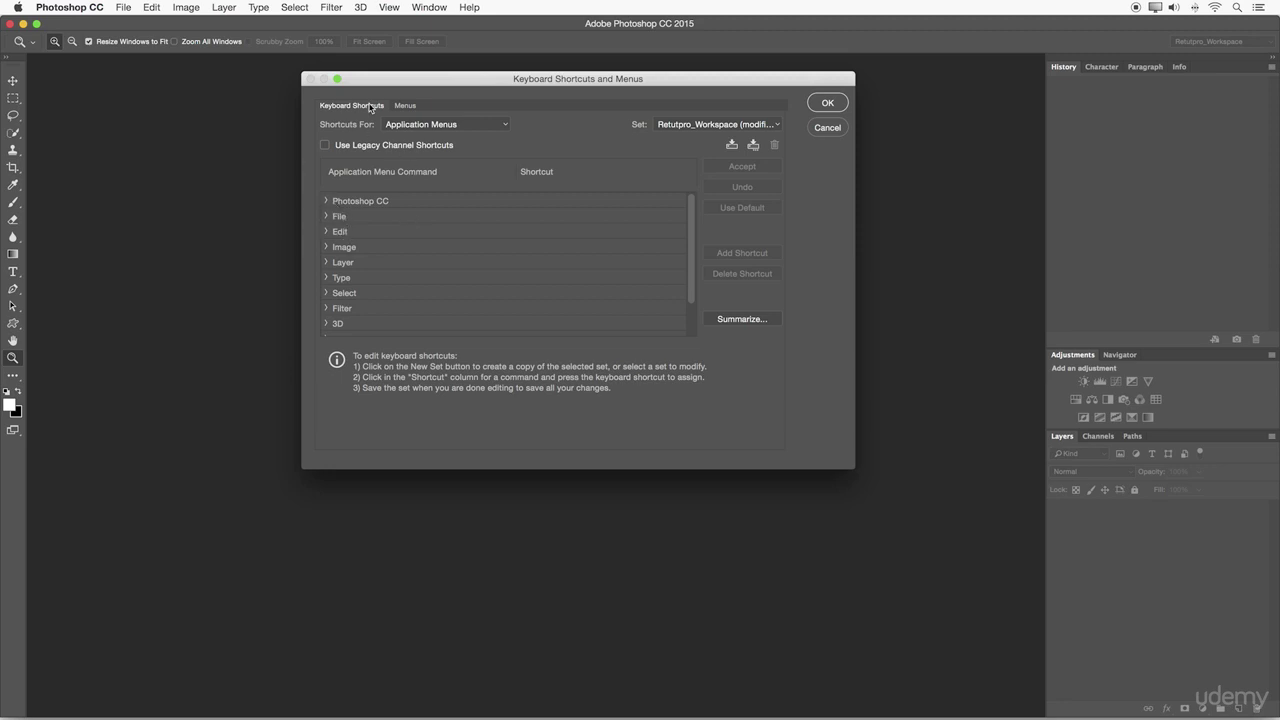
click(420, 124)
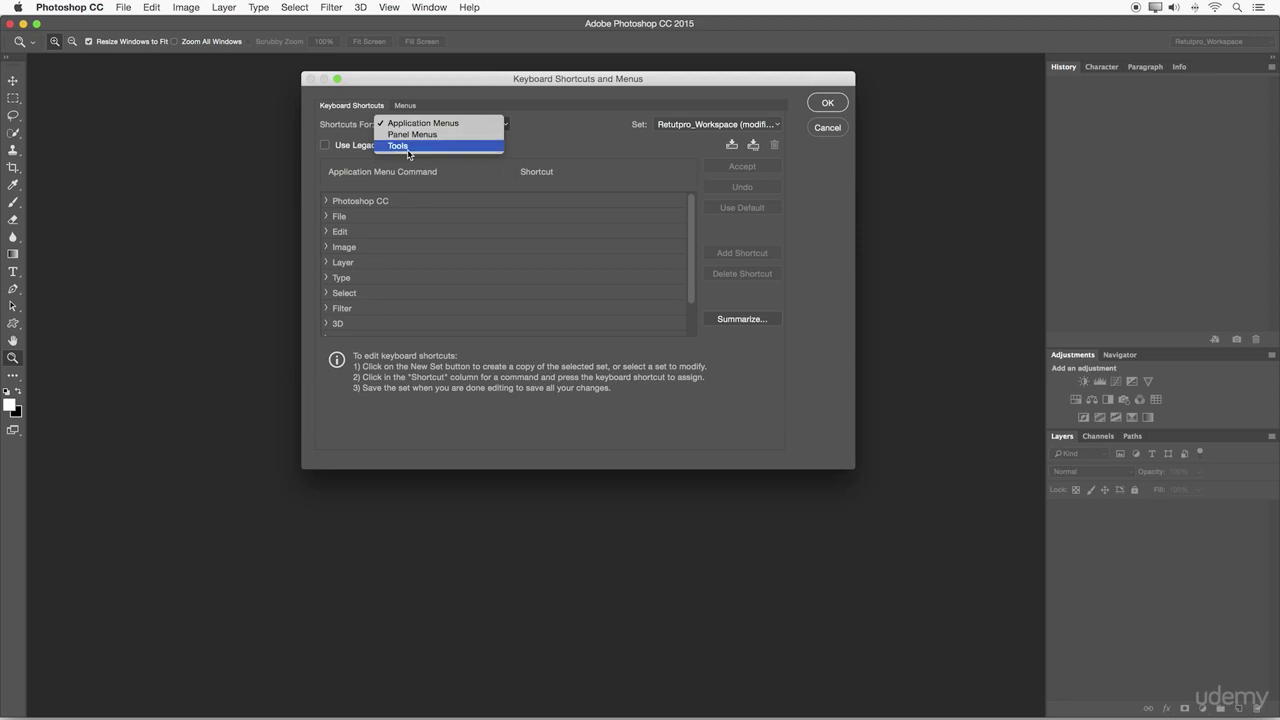
Browse the Tools and Panel Menus shortcuts, keeping Move Tool as V, then return to Application Menus.
click(408, 146)
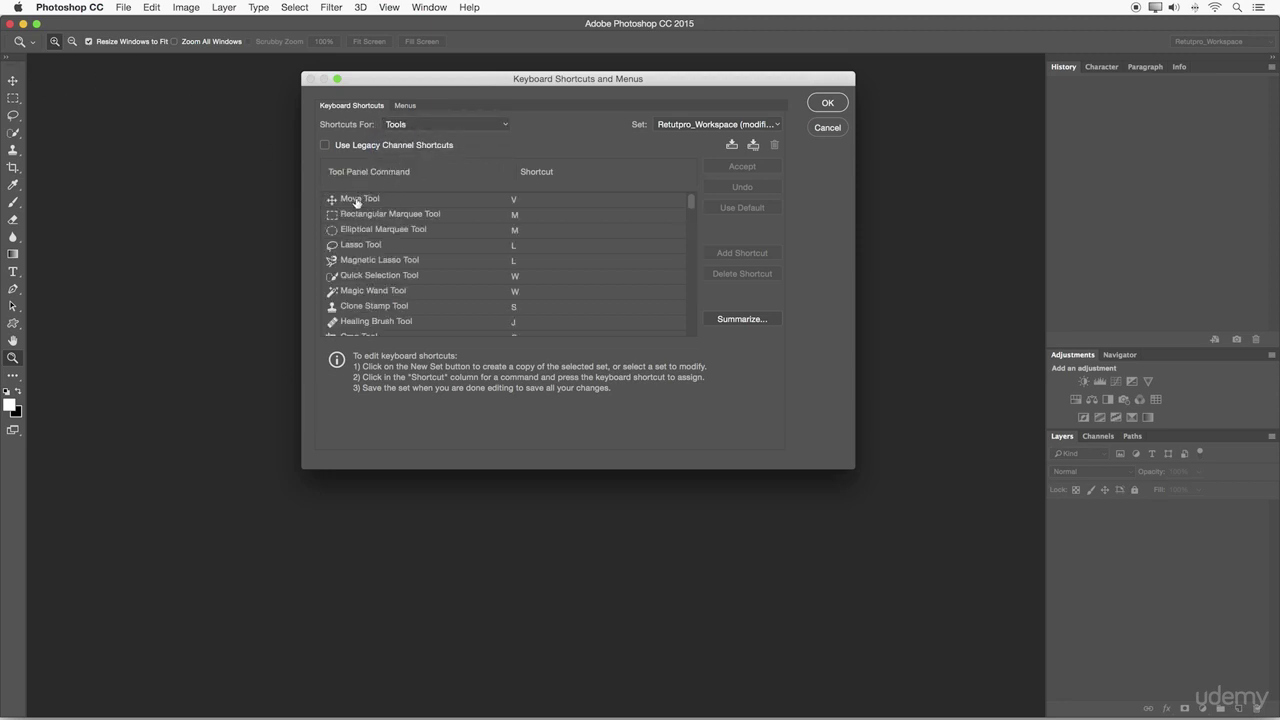
click(514, 200)
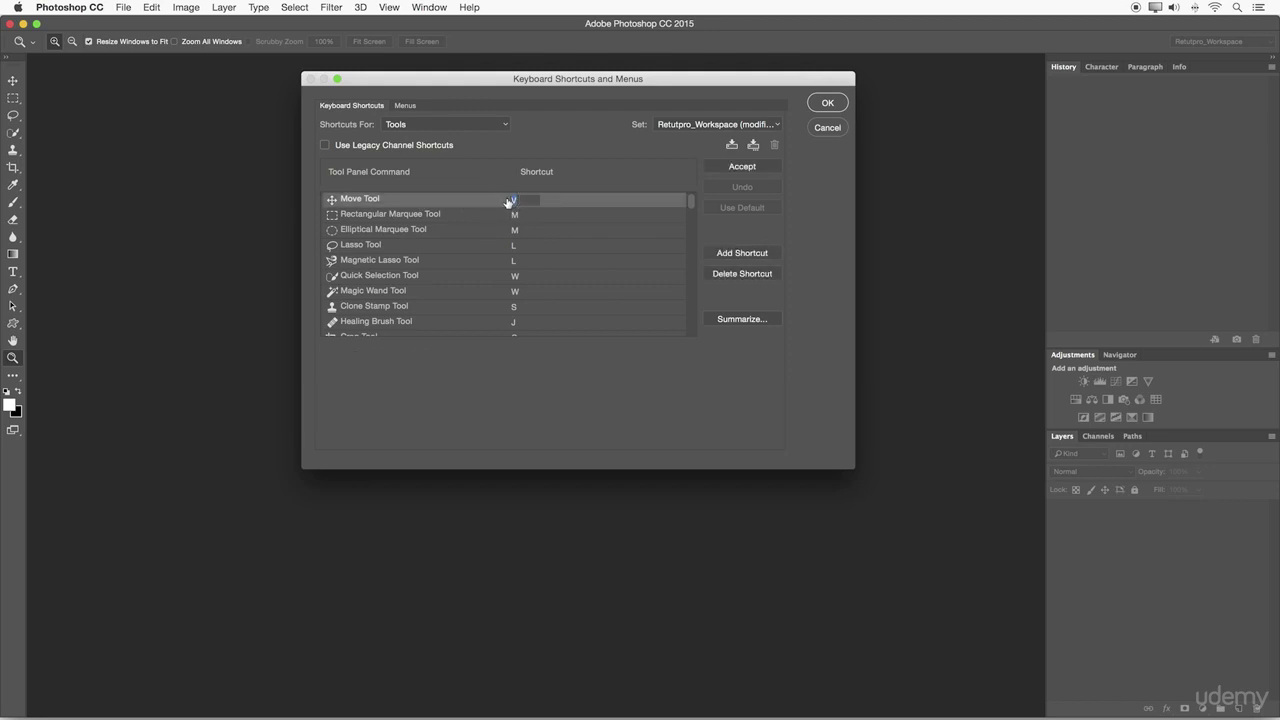
key(Return)
click(459, 123)
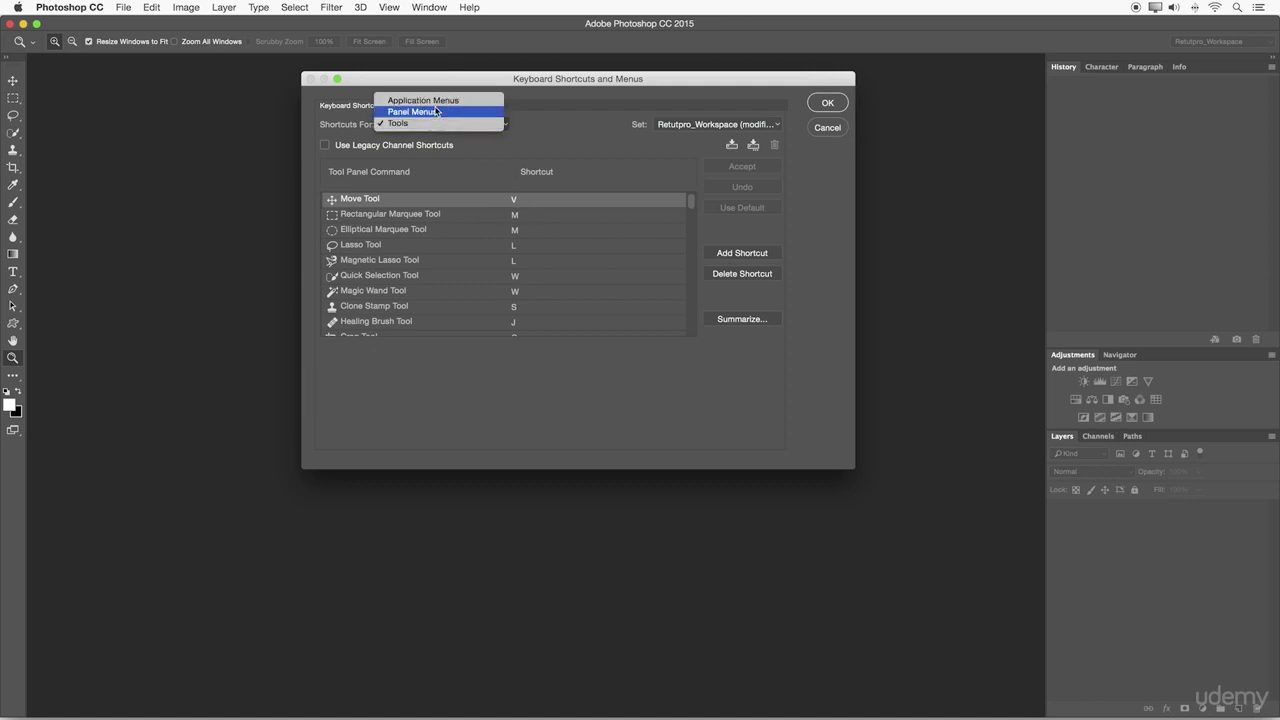
click(440, 111)
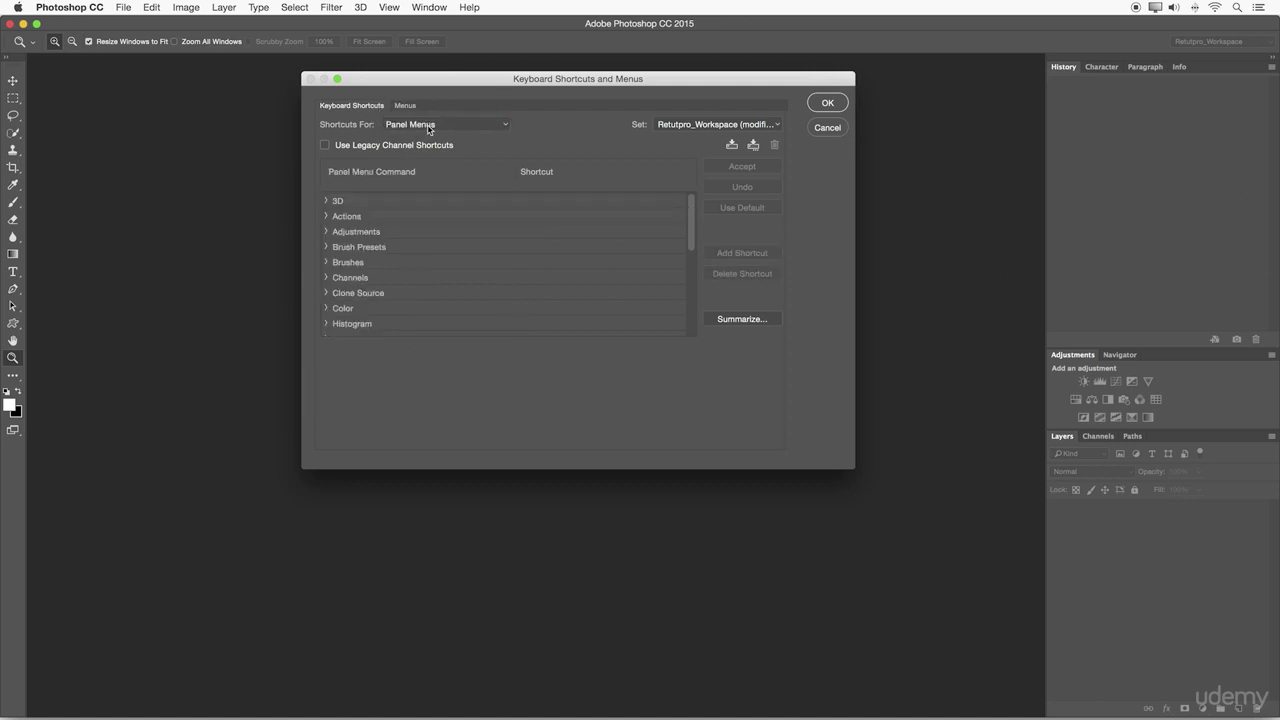
click(450, 131)
click(430, 108)
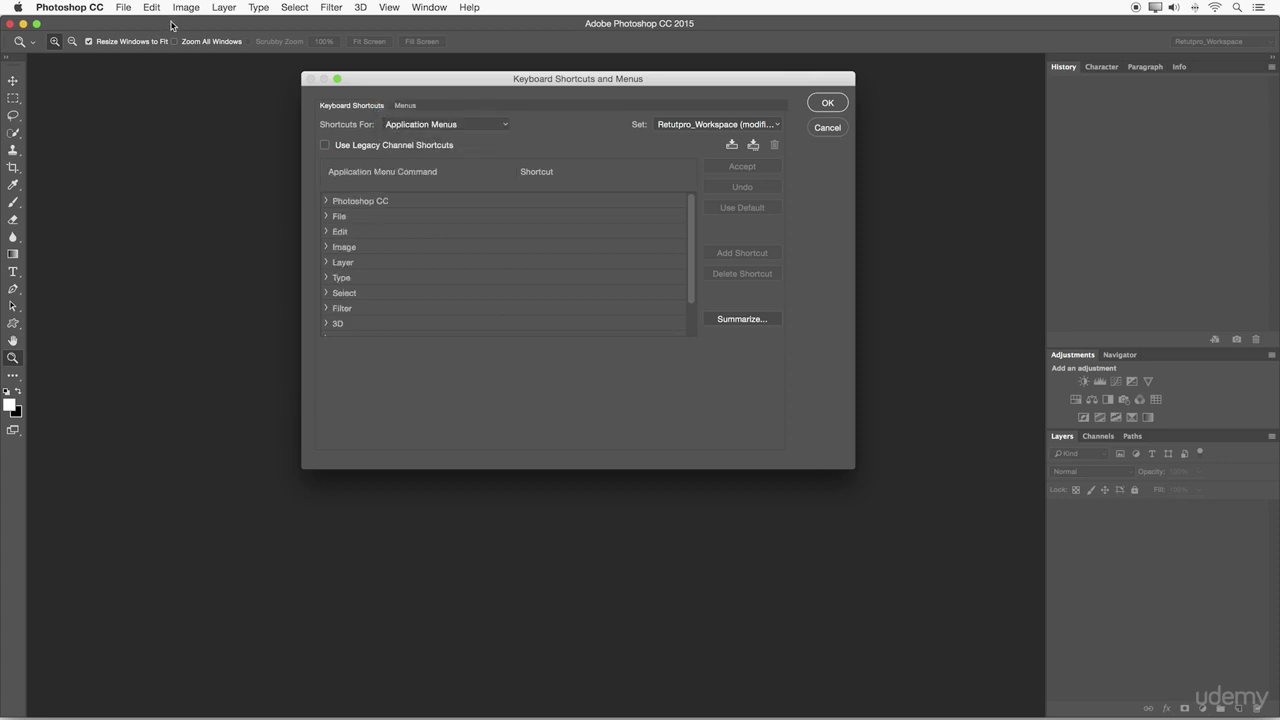
Inspect the Photoshop CC group's General preferences shortcut, then collapse the group.
click(327, 203)
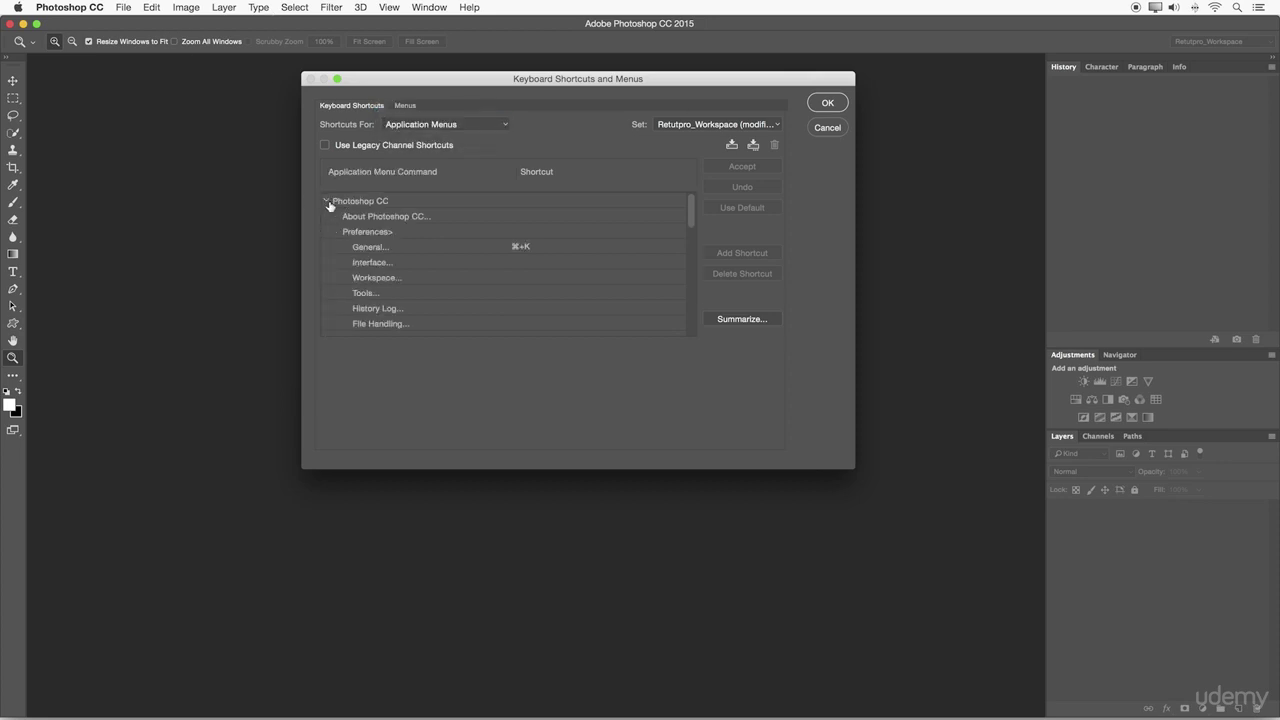
scroll(405, 233, down, 1)
click(424, 232)
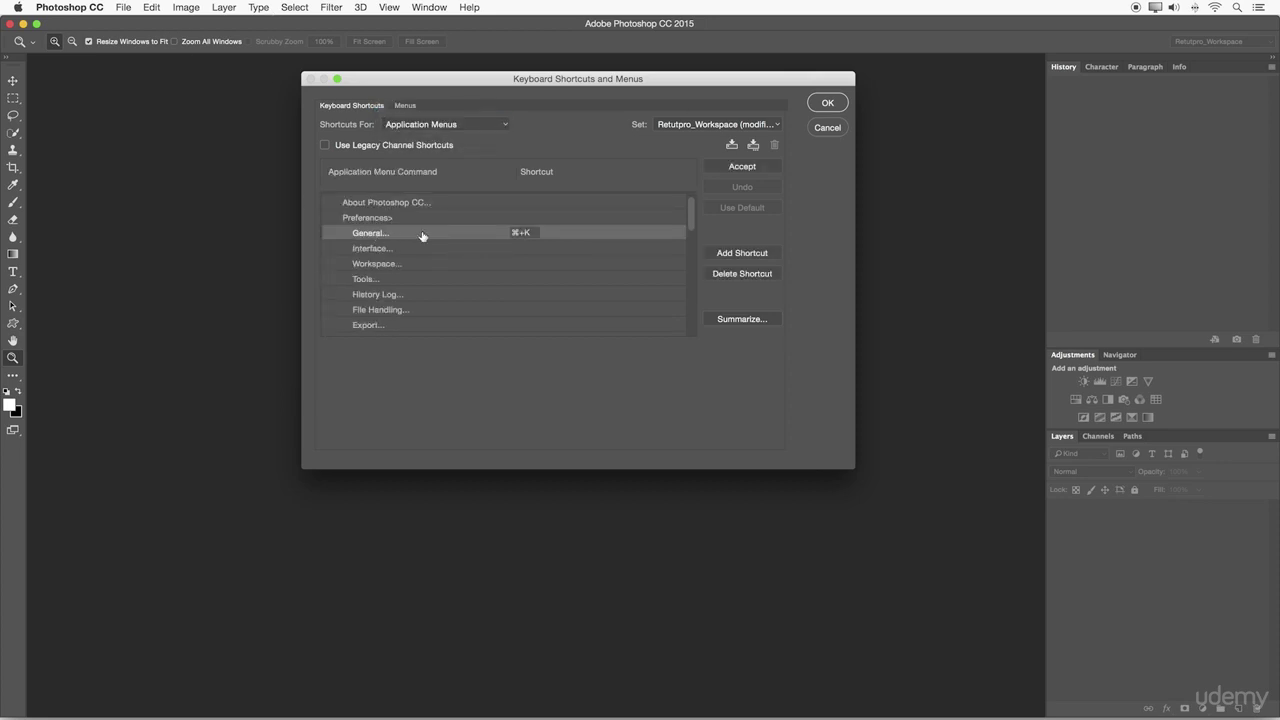
scroll(455, 222, up, 1)
click(330, 205)
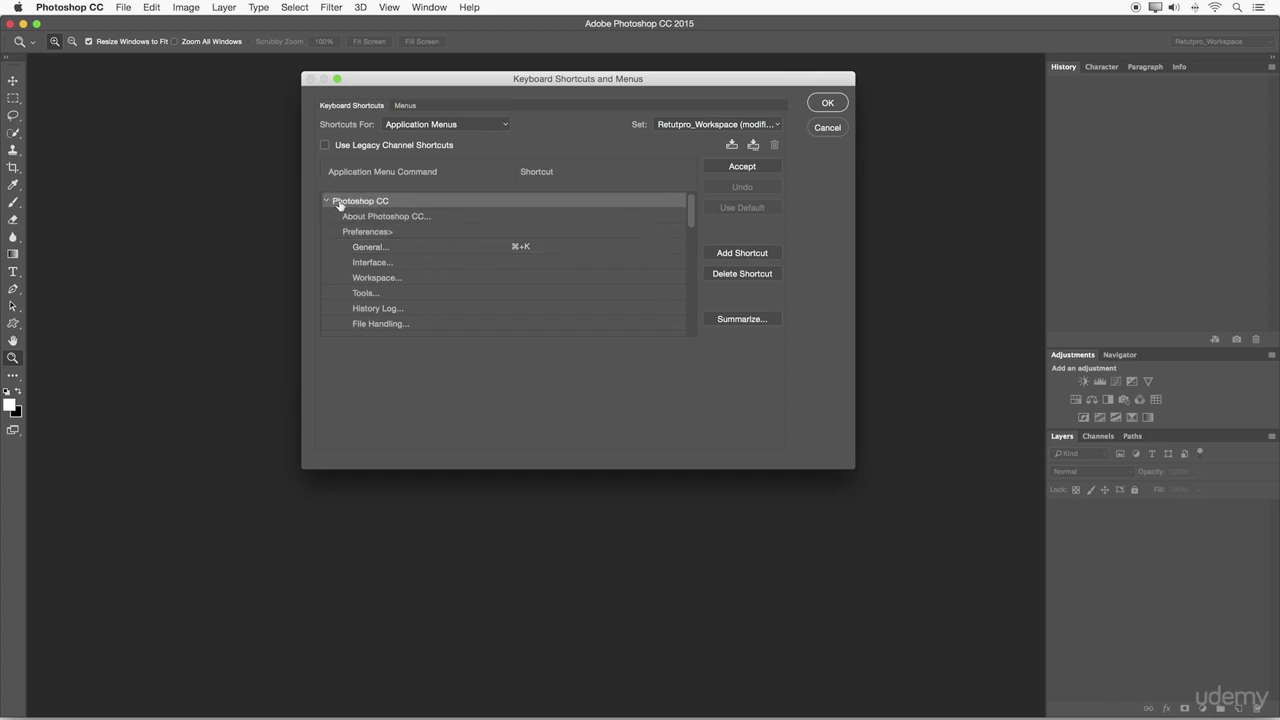
click(327, 202)
click(158, 6)
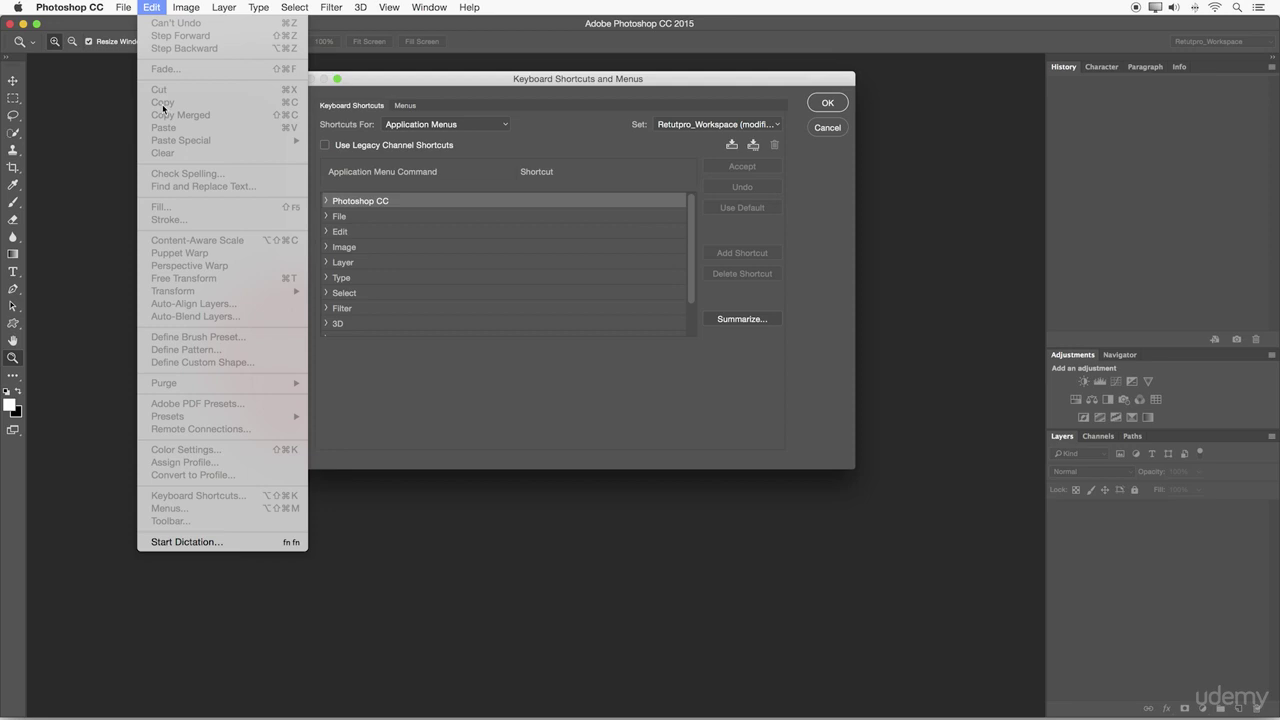
Inspect the Edit group's Undo/Redo F1 and Copy shortcuts, then switch to the Menus view.
click(326, 232)
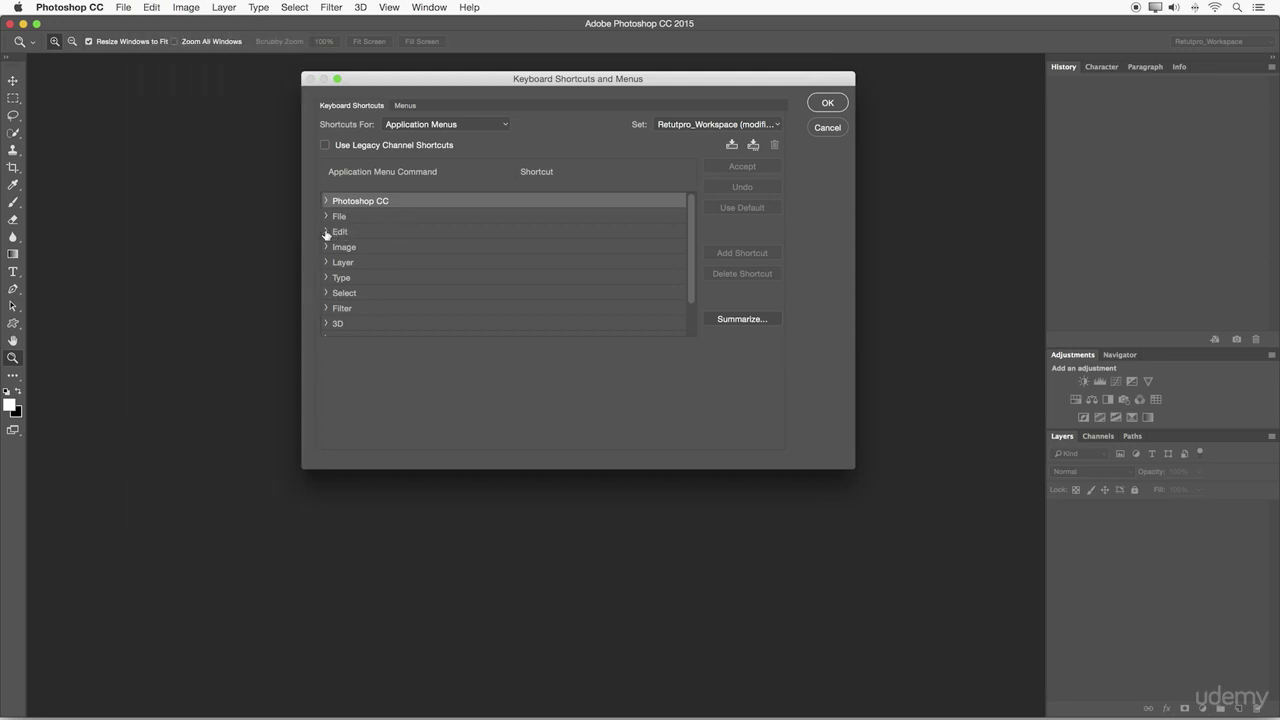
scroll(380, 298, down, 1)
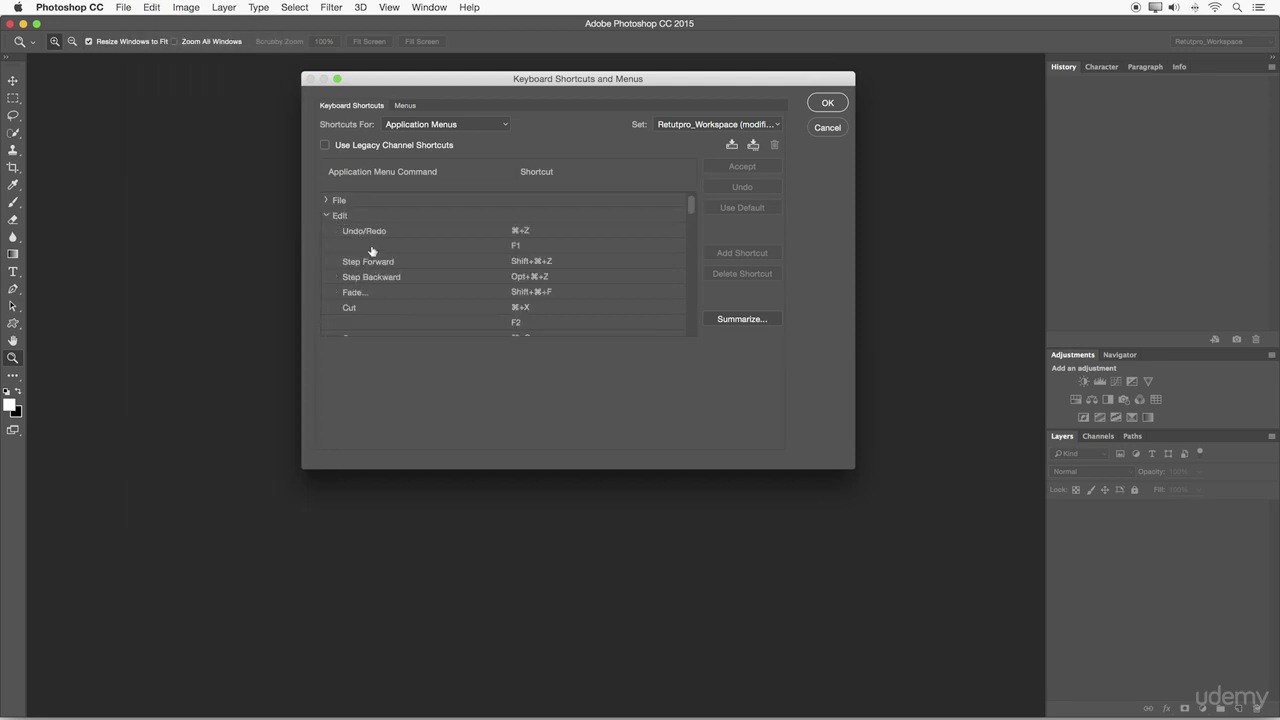
click(390, 250)
scroll(398, 252, down, 1)
scroll(398, 252, down, 1)
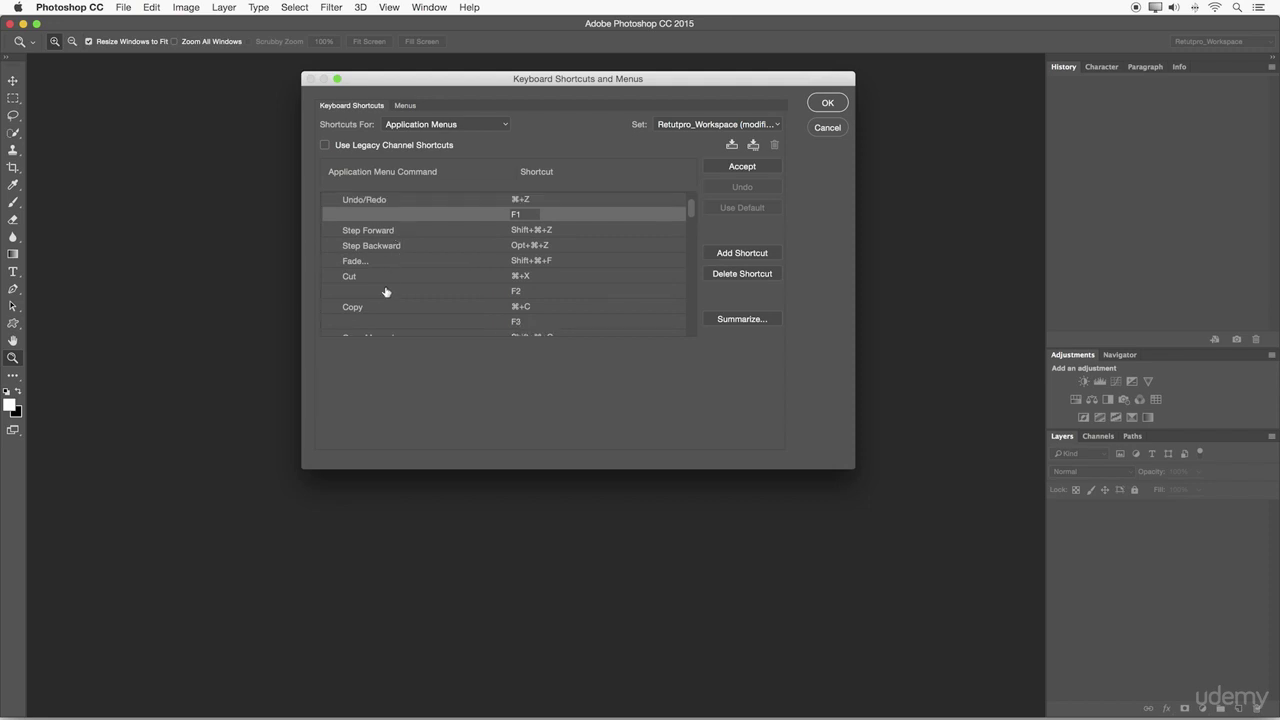
click(387, 306)
scroll(571, 283, down, 2)
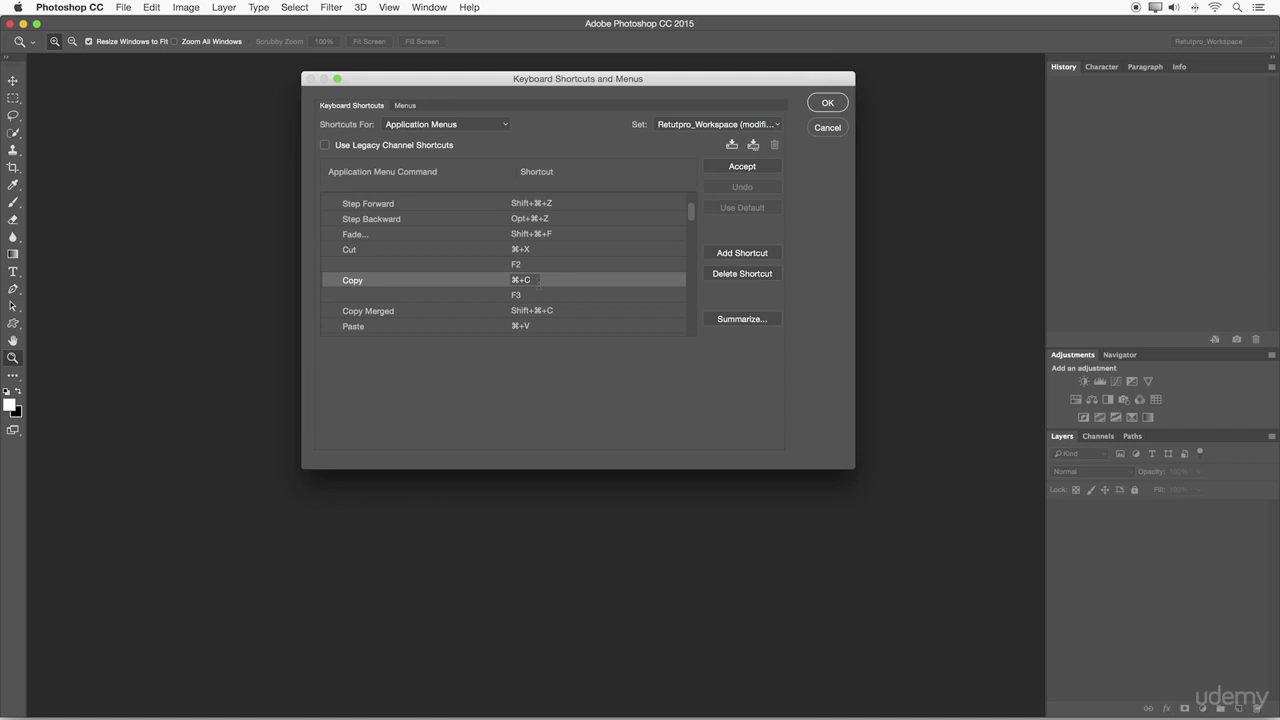
click(536, 280)
click(404, 105)
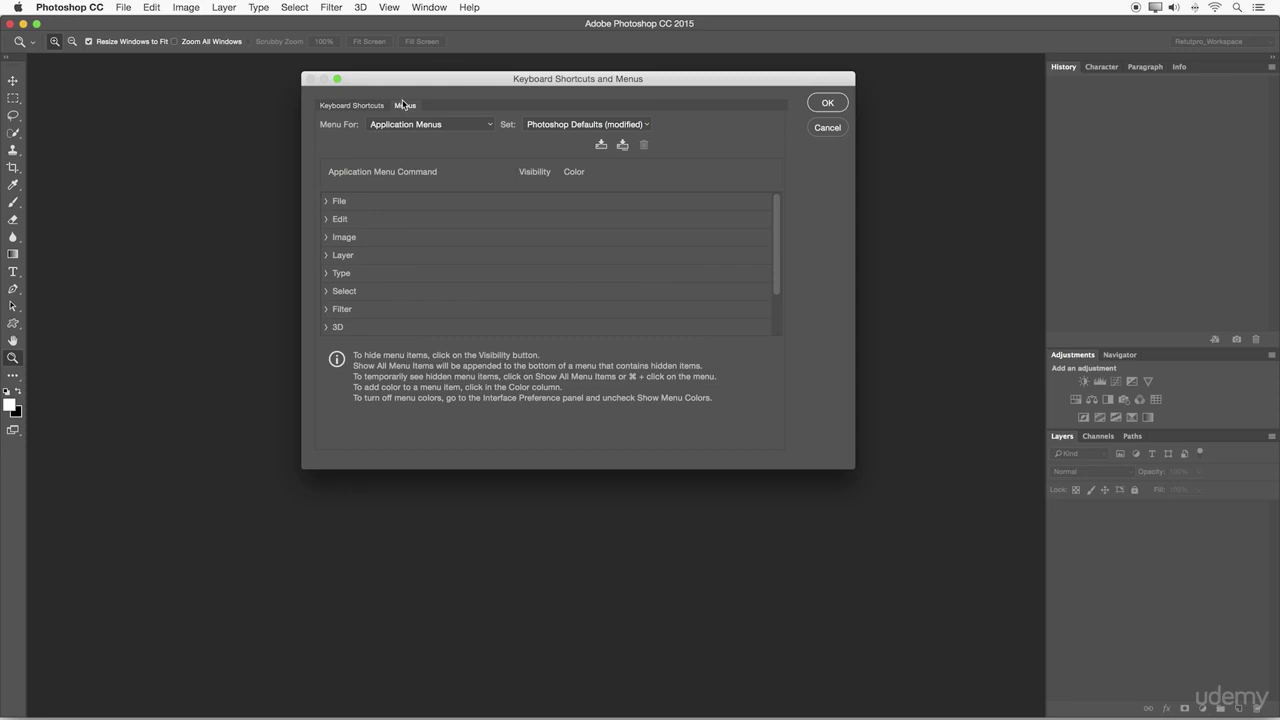
click(190, 7)
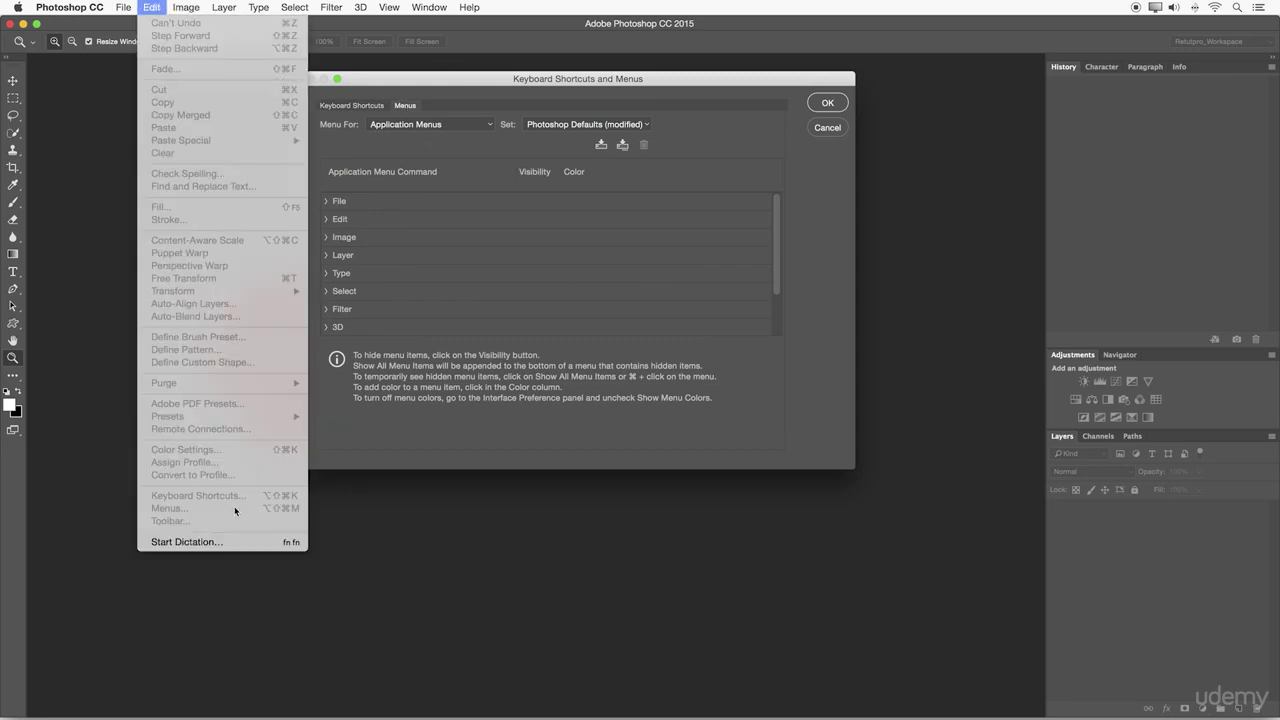
click(487, 180)
click(476, 130)
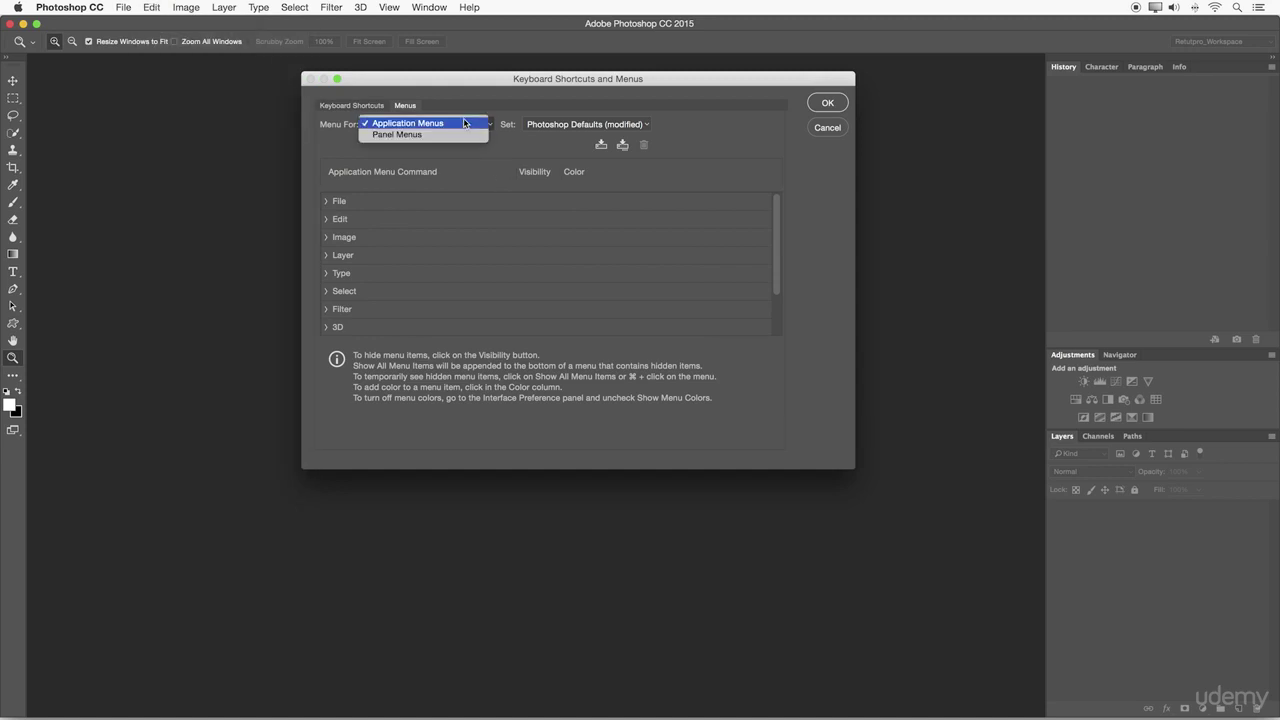
click(396, 135)
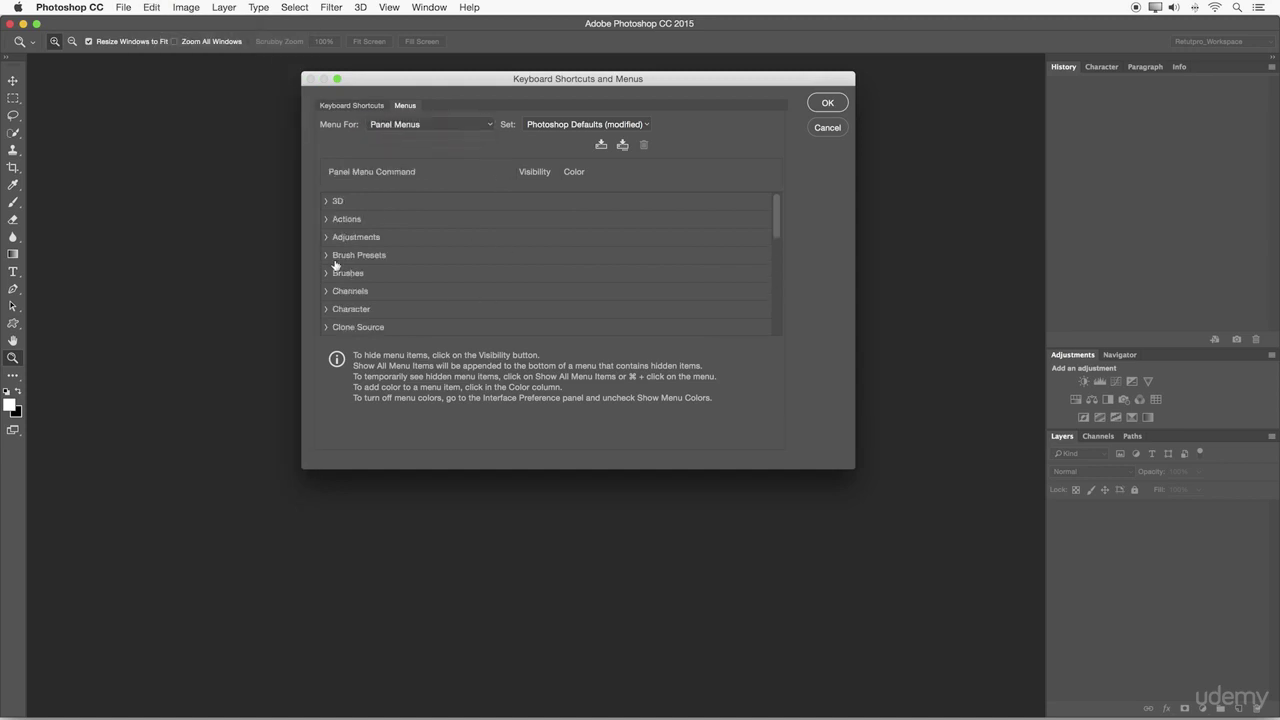
click(325, 202)
click(325, 203)
scroll(394, 217, down, 2)
click(324, 232)
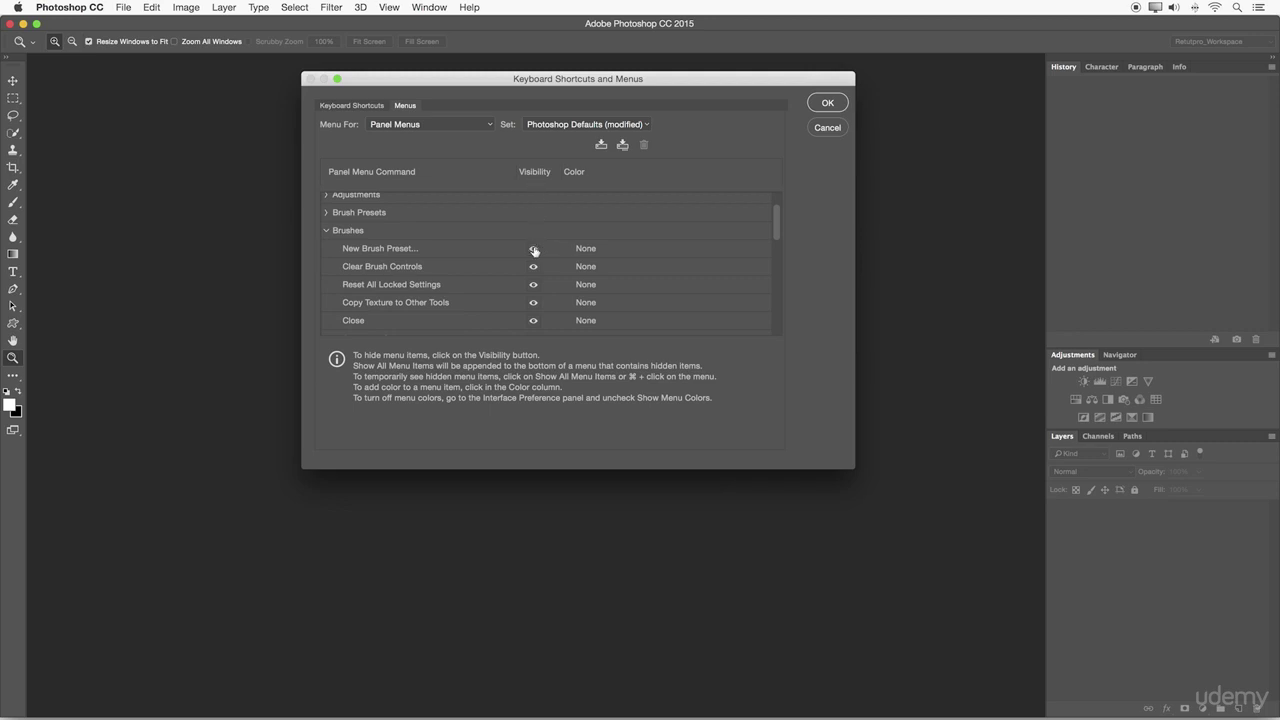
click(325, 231)
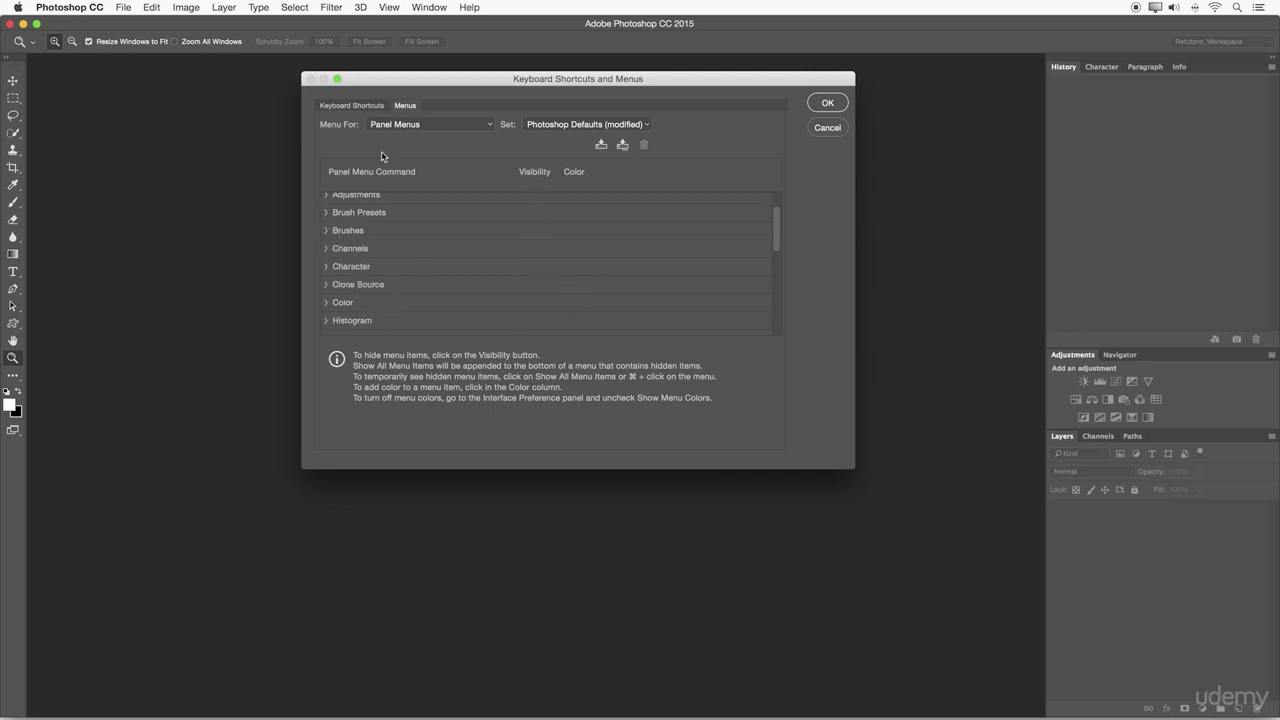
click(413, 126)
click(405, 107)
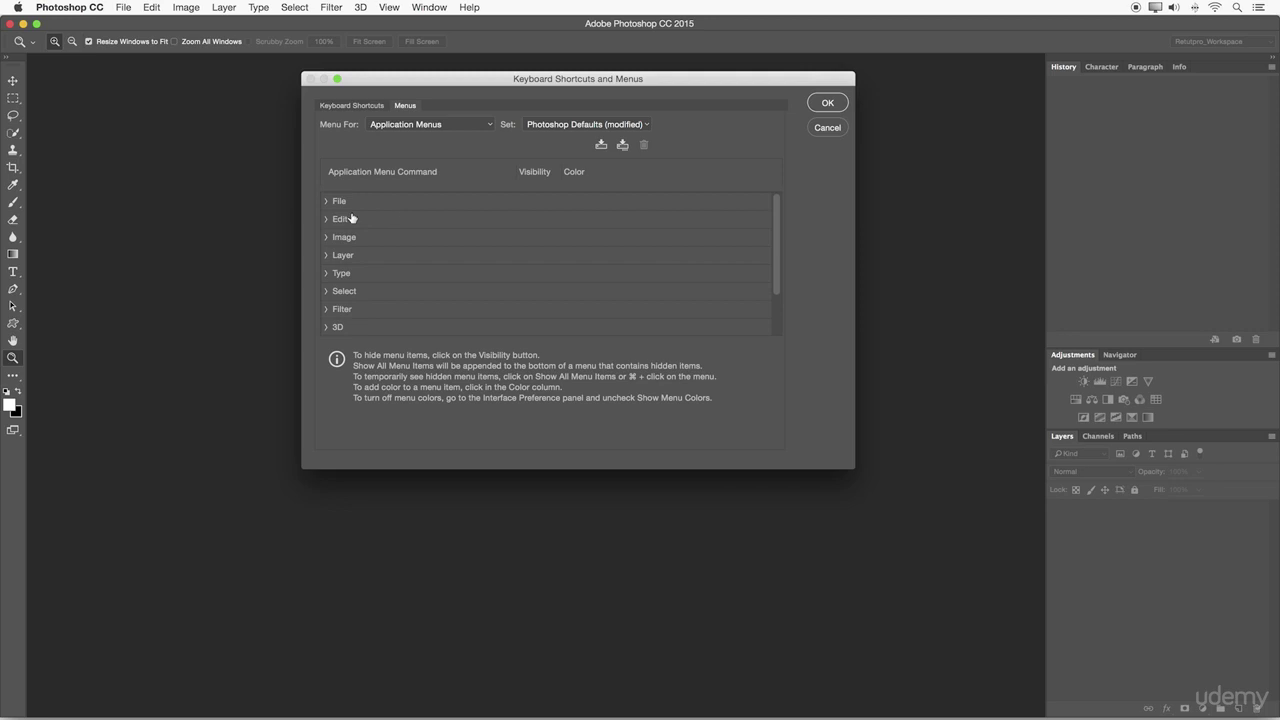
Expand the File group in Menus and confirm New shows red in the File menu.
click(141, 7)
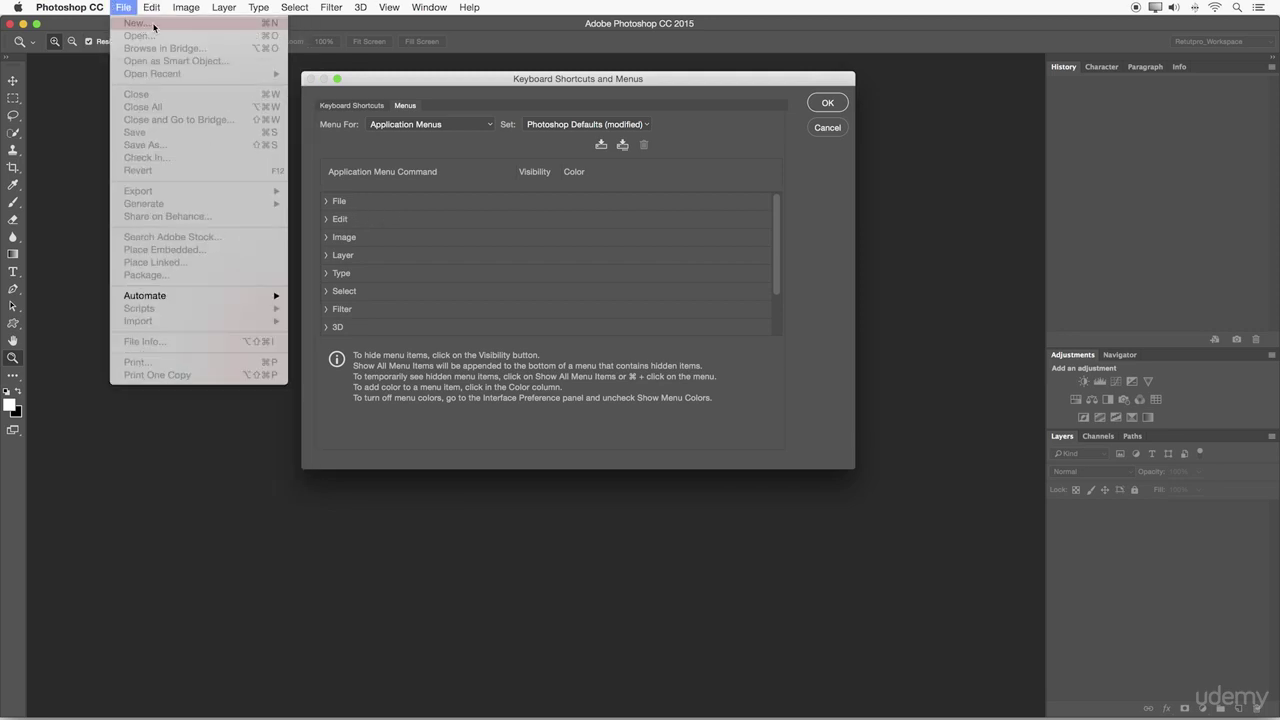
click(355, 145)
click(325, 204)
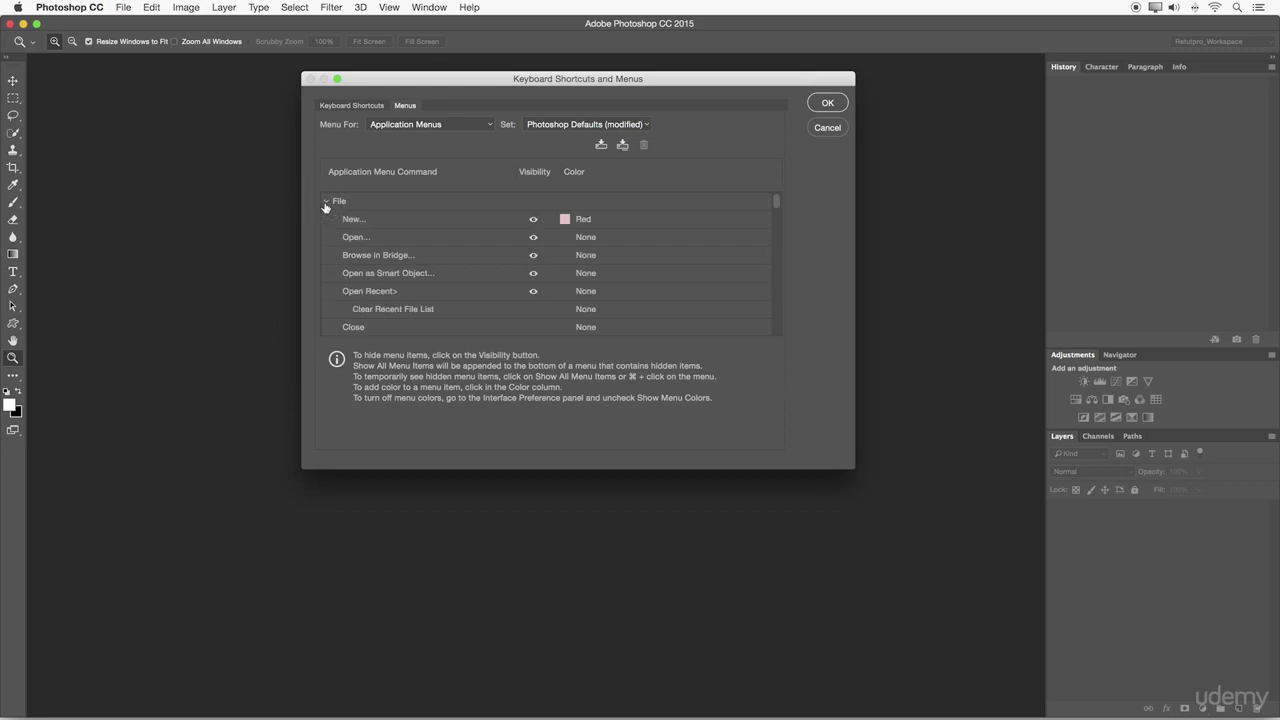
click(585, 222)
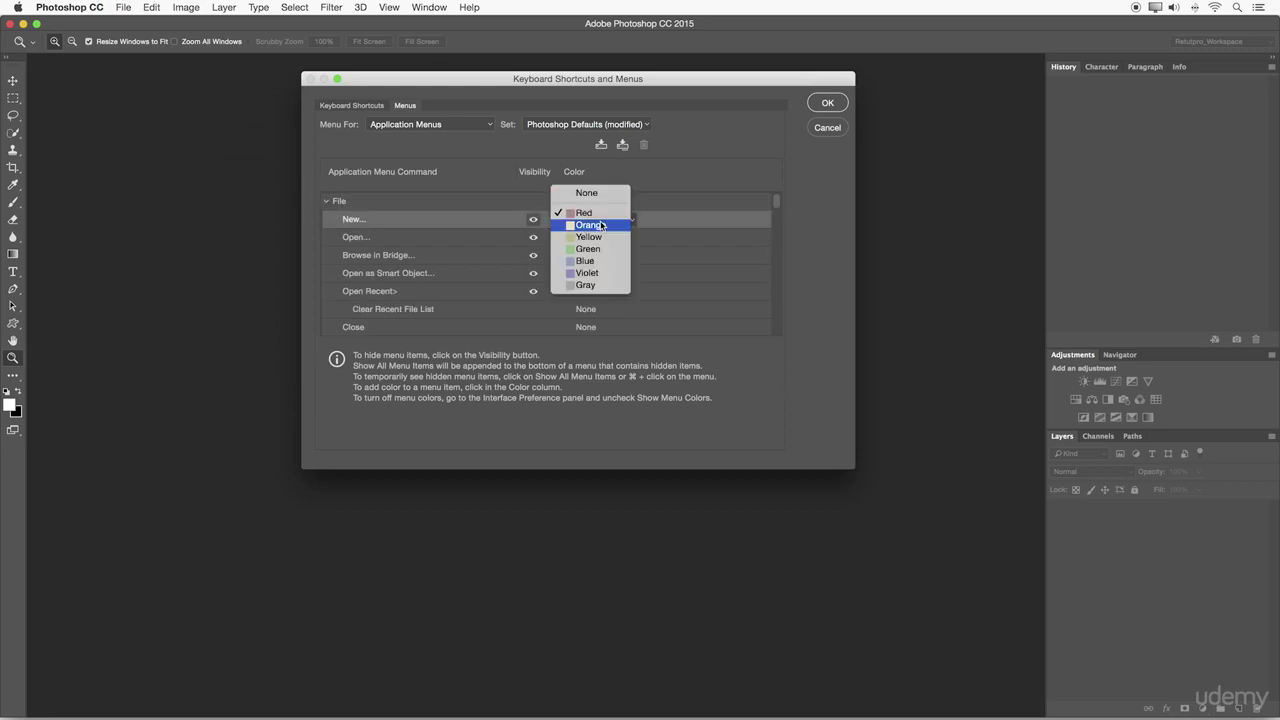
click(210, 6)
click(135, 6)
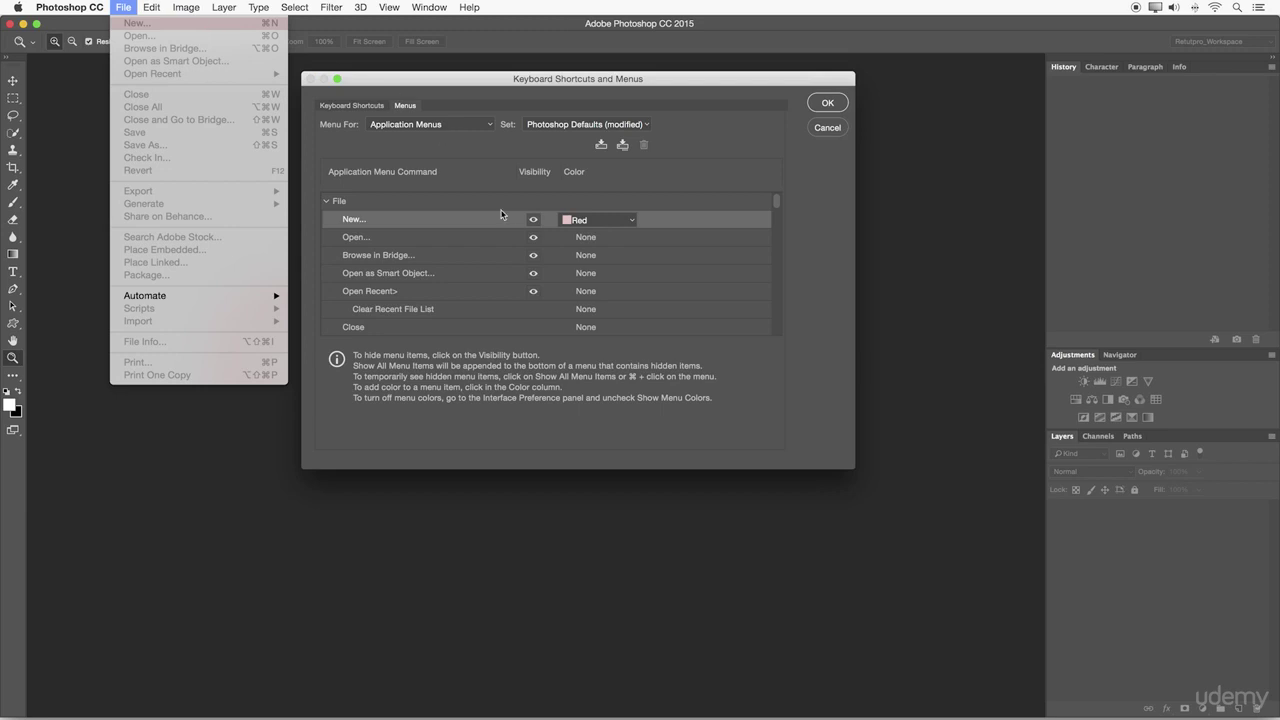
click(500, 221)
Set New's colour to None, hide New, and apply the menu changes.
click(589, 220)
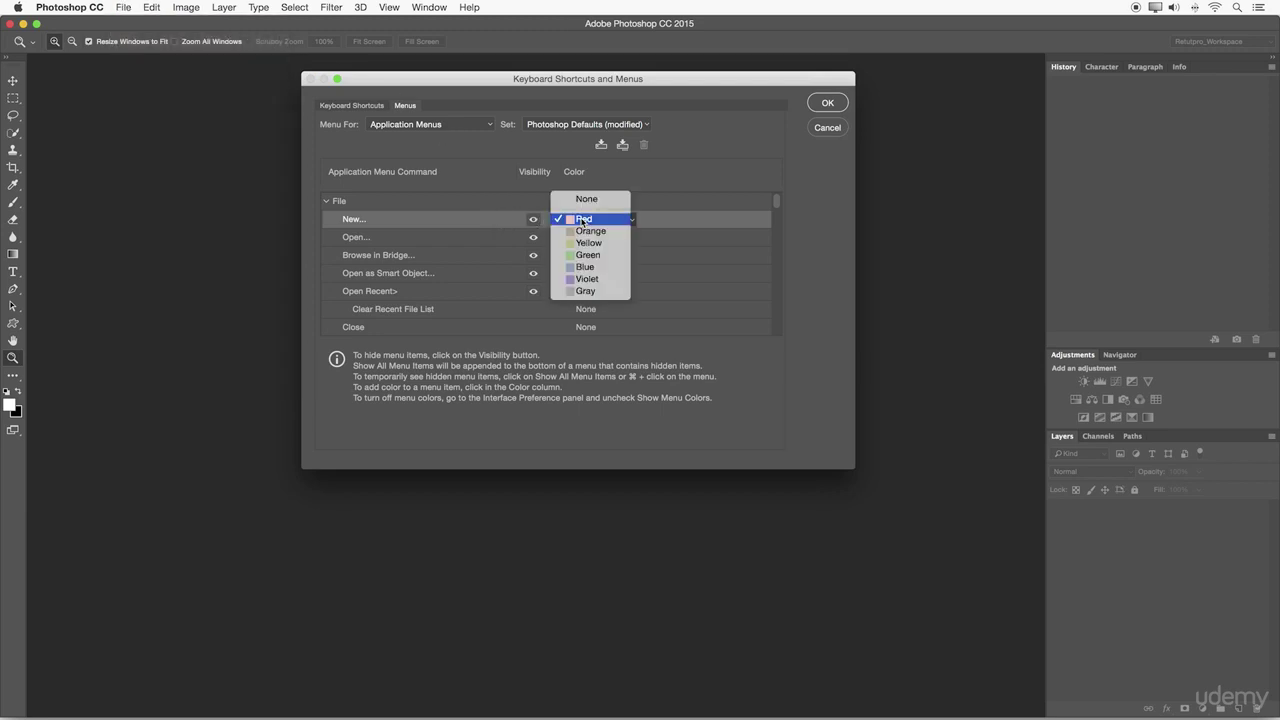
click(583, 202)
click(146, 7)
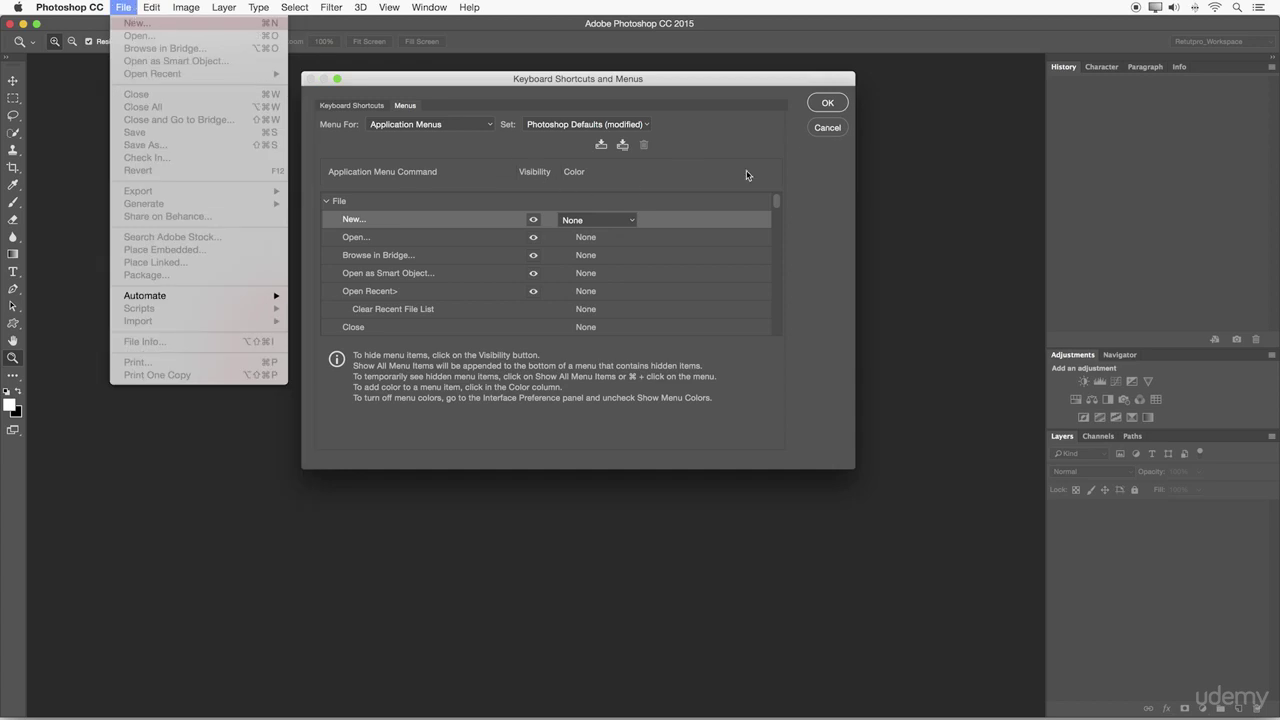
click(635, 212)
click(534, 220)
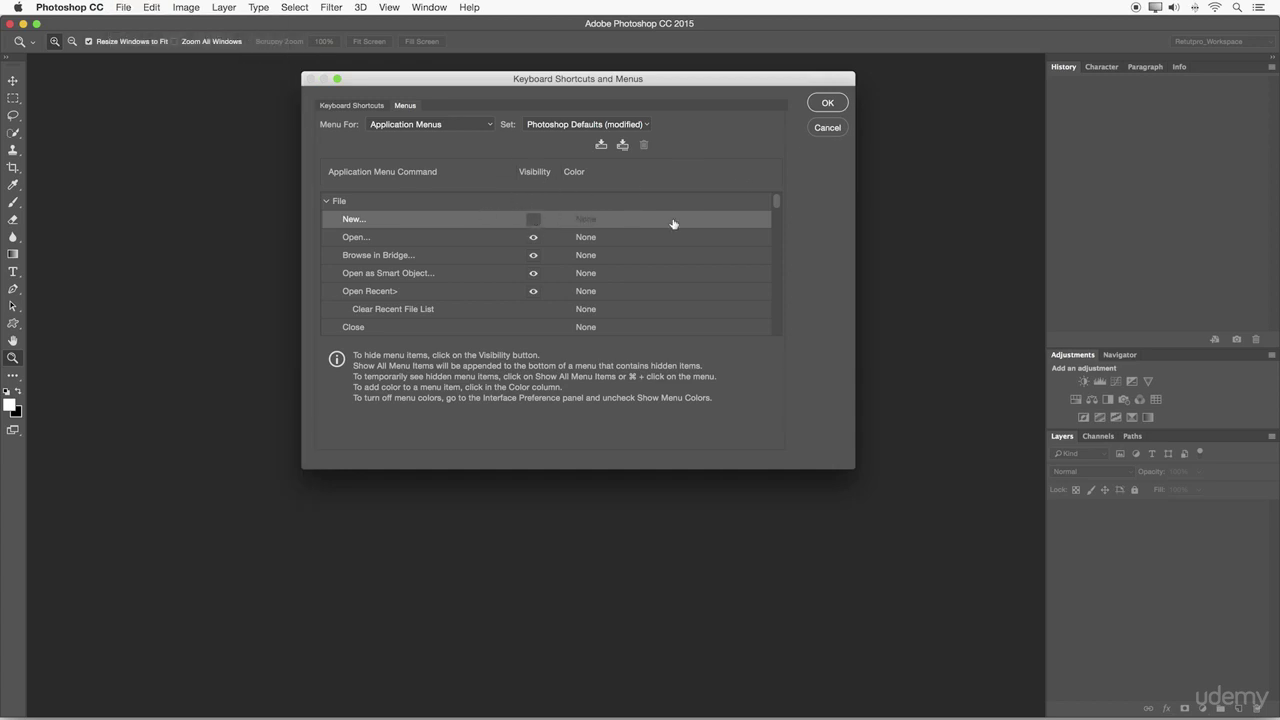
click(815, 110)
Confirm New is missing from File, then make New visible again in Menus and apply.
click(125, 6)
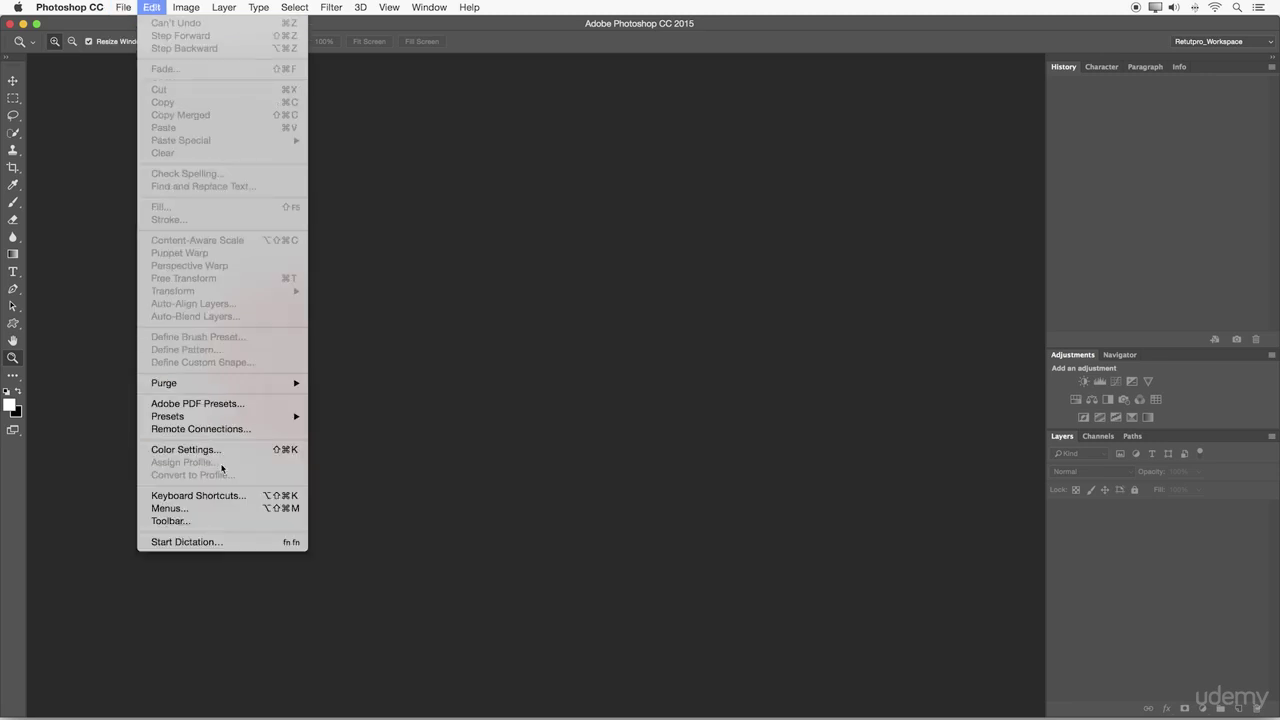
click(235, 509)
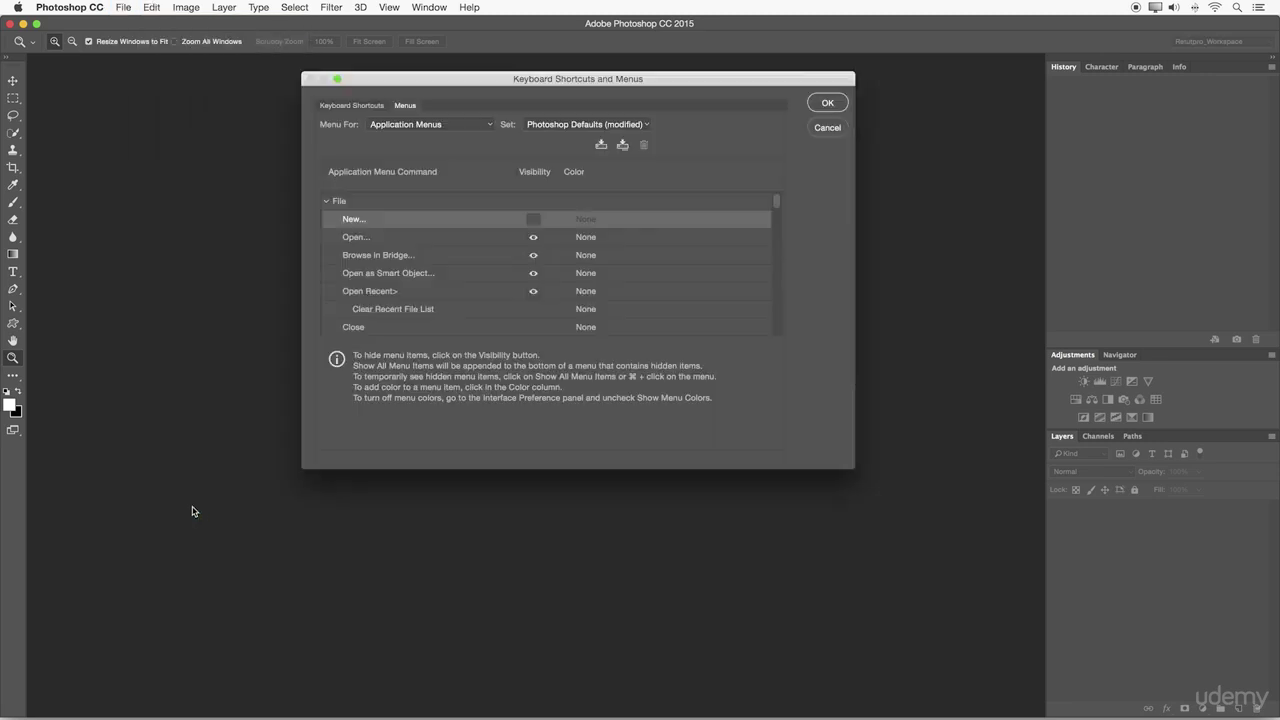
click(533, 219)
click(592, 219)
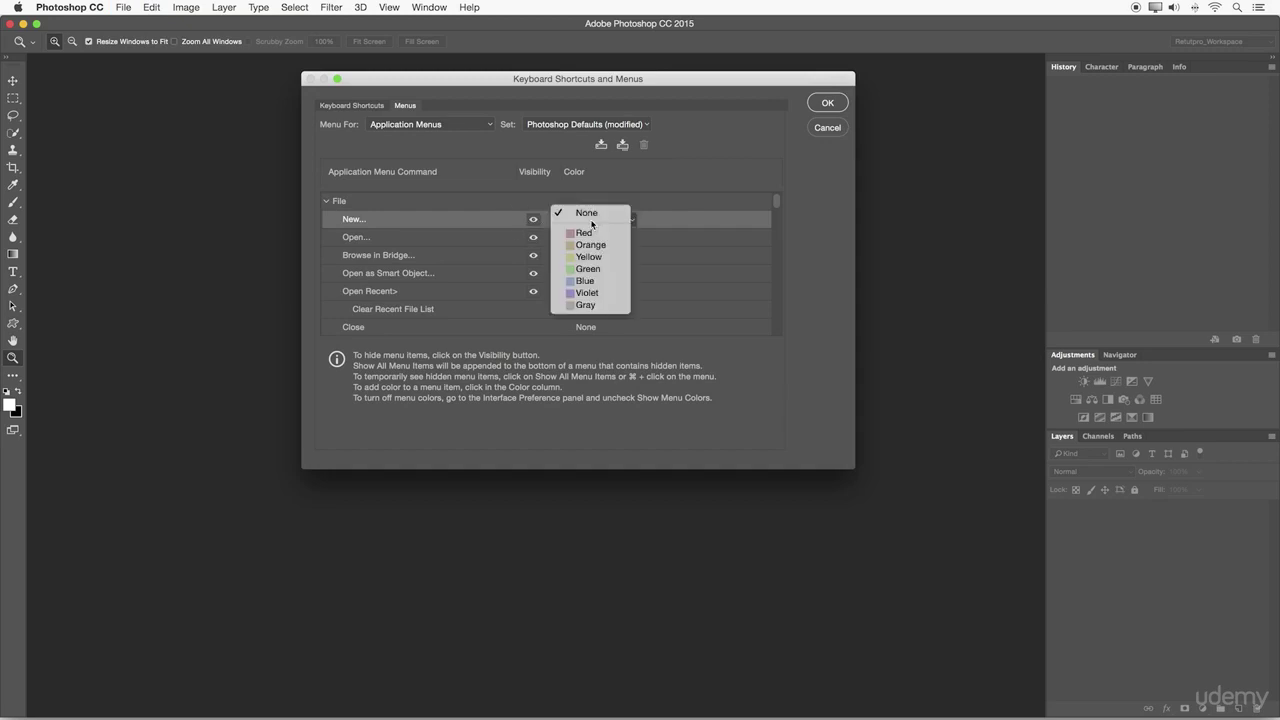
click(826, 101)
Verify New is back under File, then reopen Menus to New's colour choices.
click(184, 7)
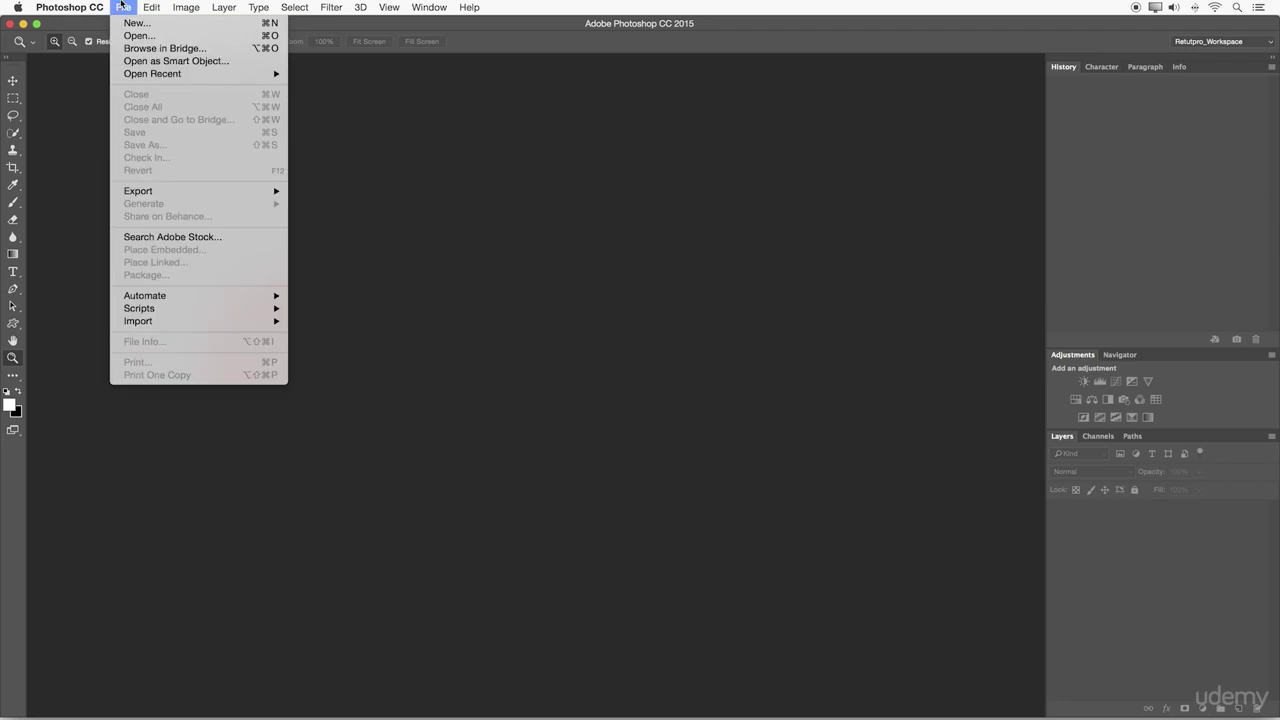
mouse_move(123, 7)
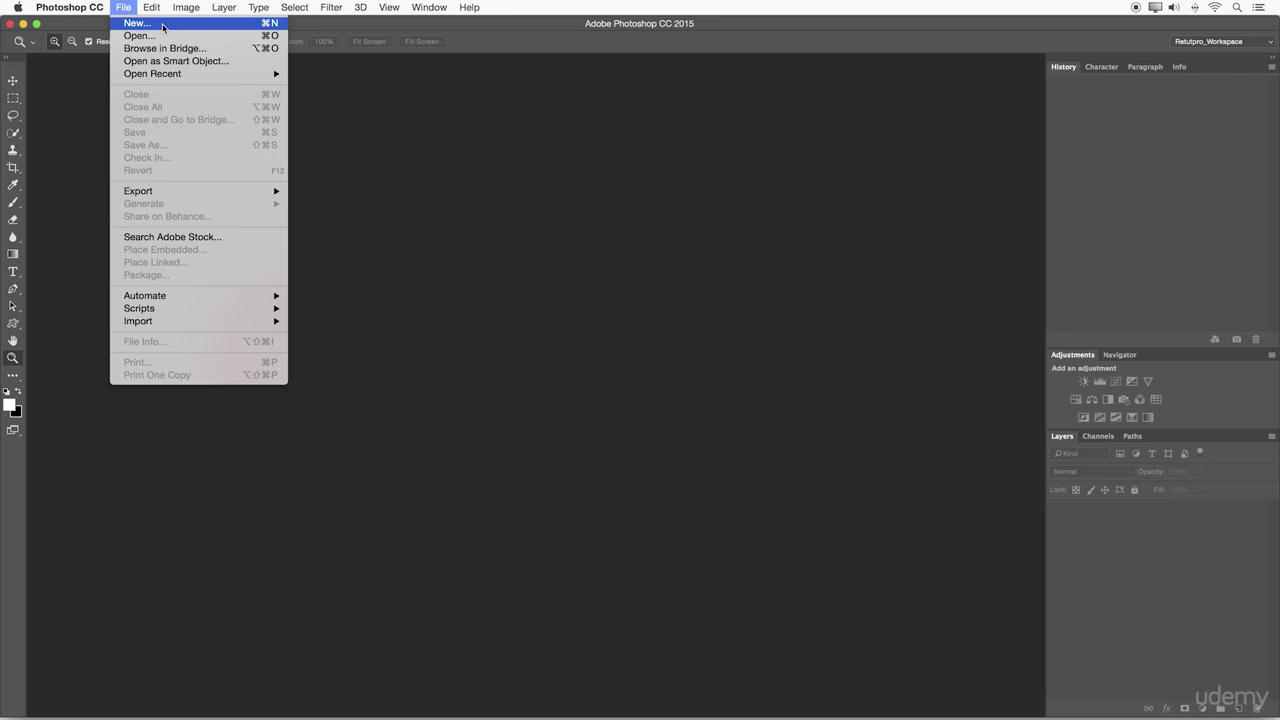
click(575, 228)
click(151, 7)
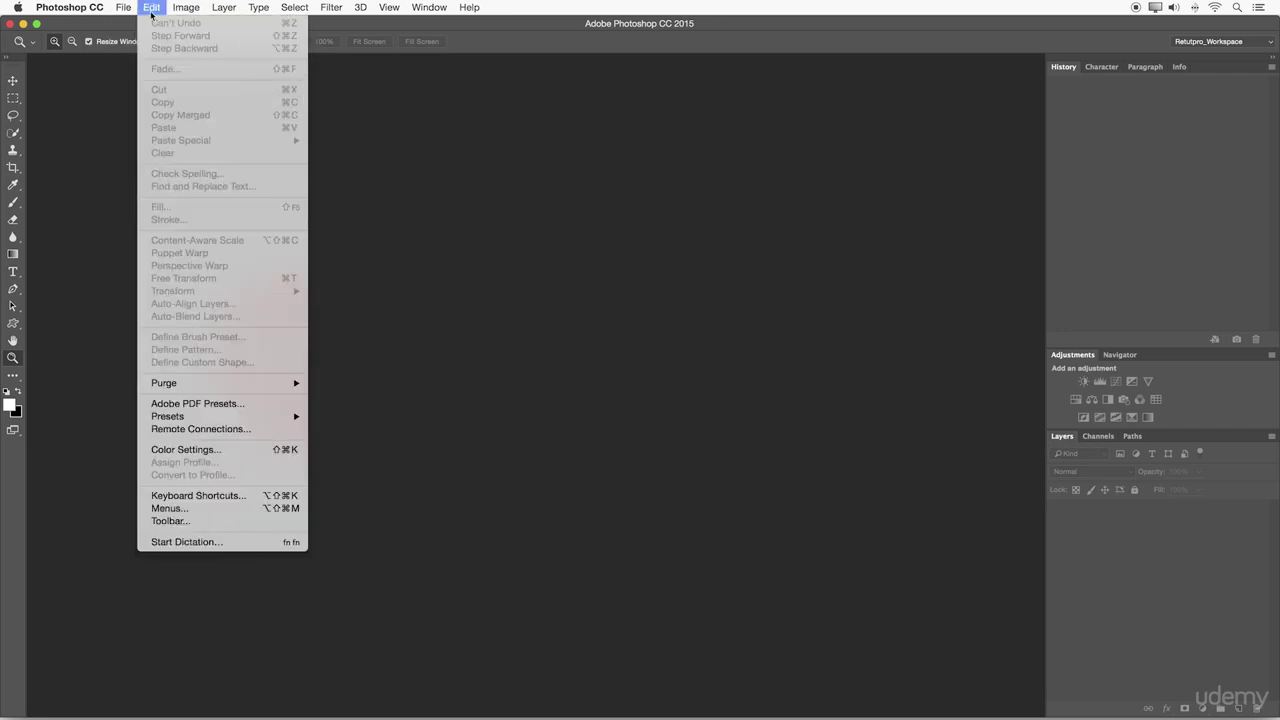
click(260, 508)
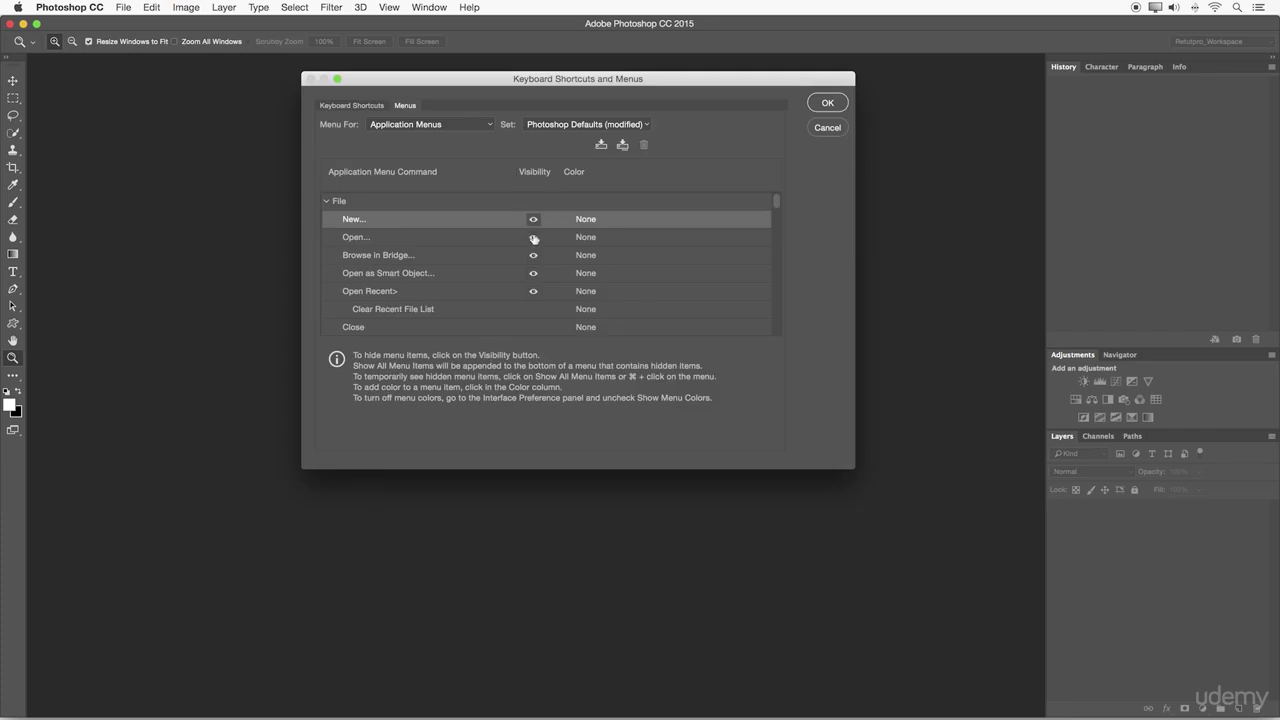
click(586, 219)
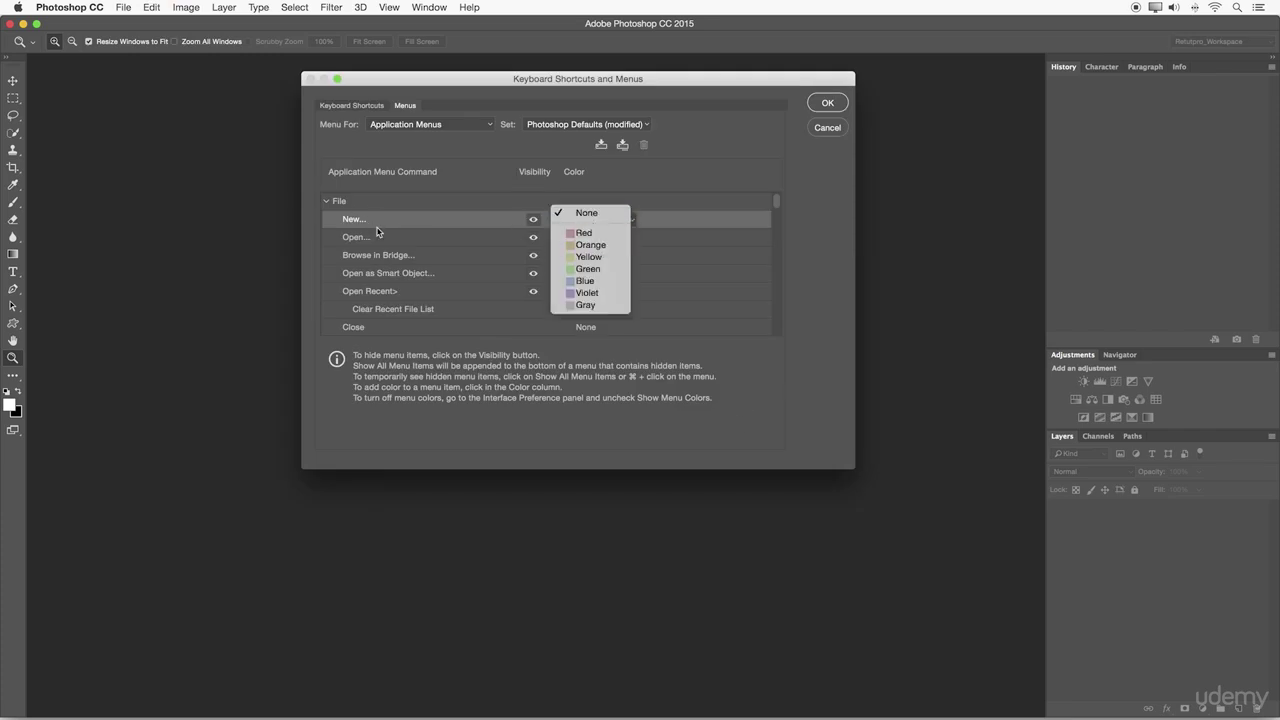
Restore New's colour to Red and set Filter > Liquify's menu colour to Blue.
click(574, 233)
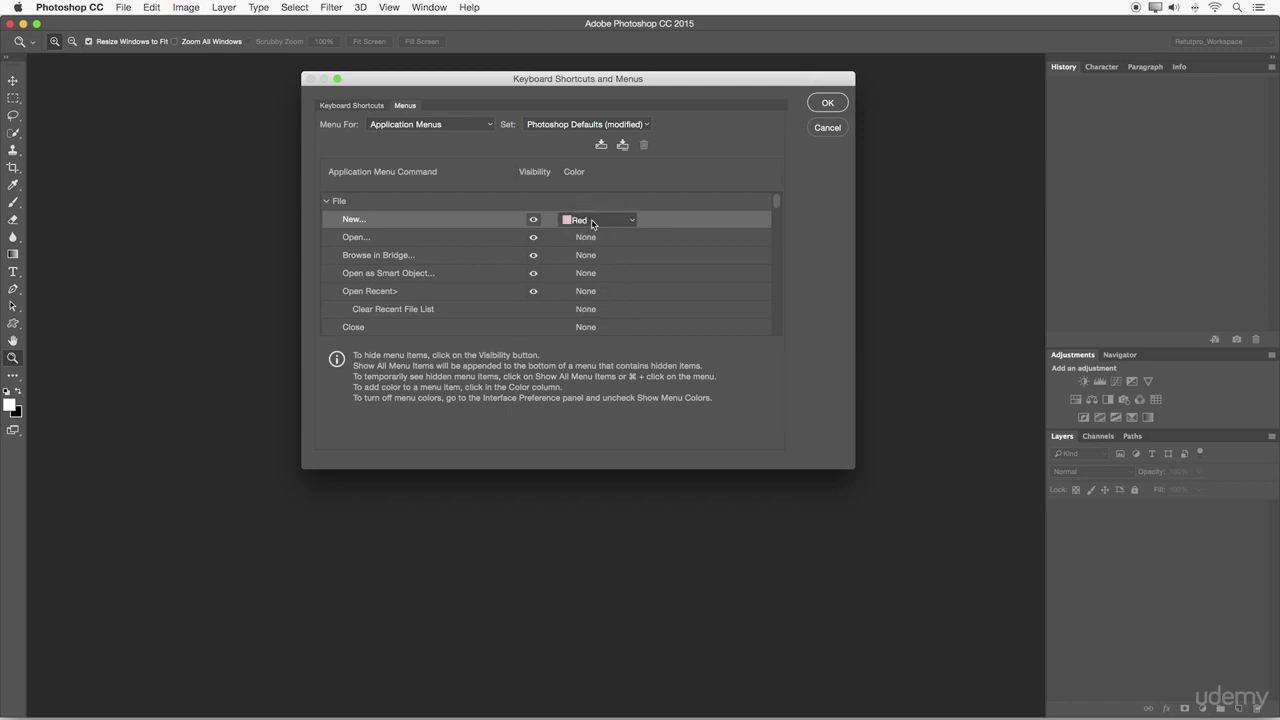
click(326, 203)
click(326, 309)
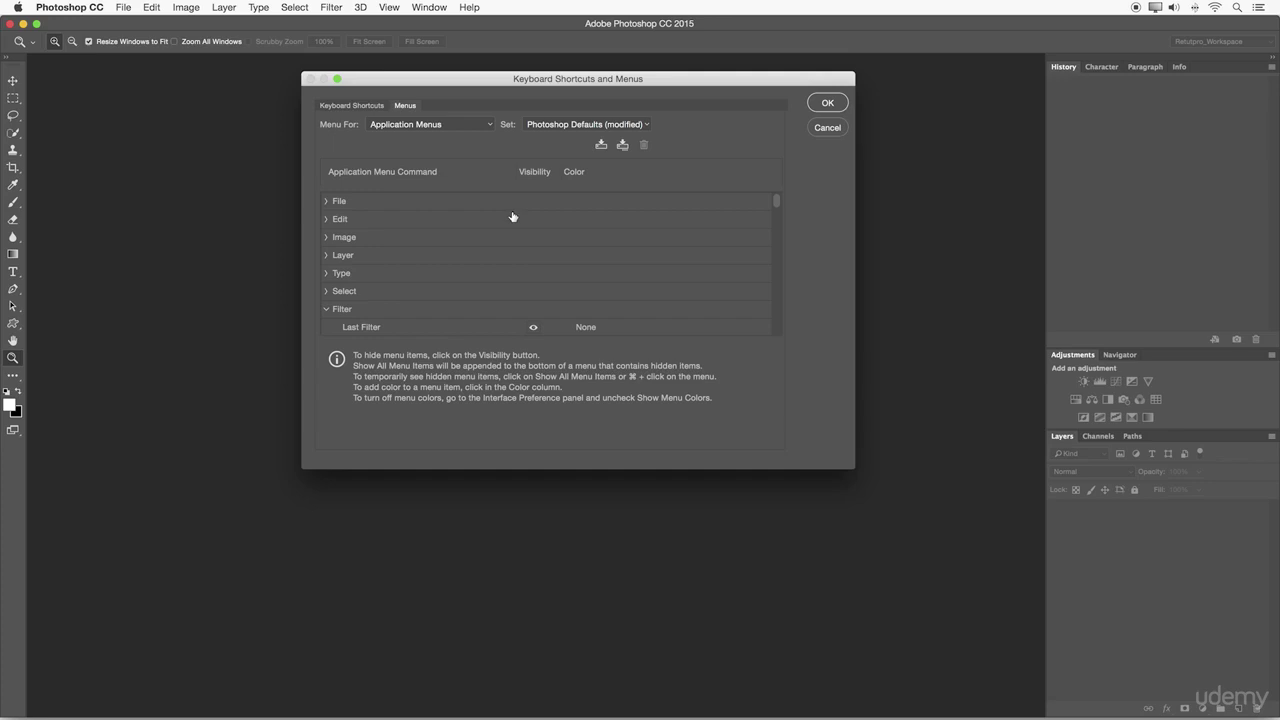
scroll(512, 217, down, 3)
scroll(512, 217, down, 3)
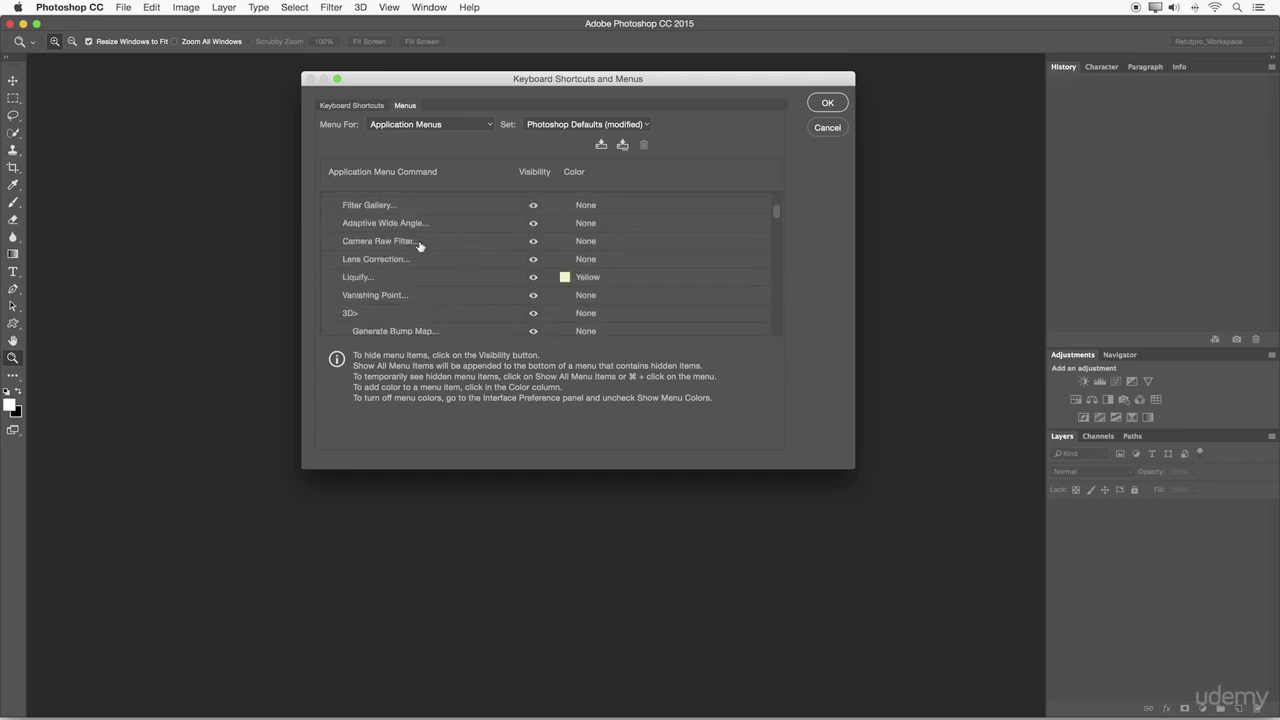
click(561, 277)
click(586, 296)
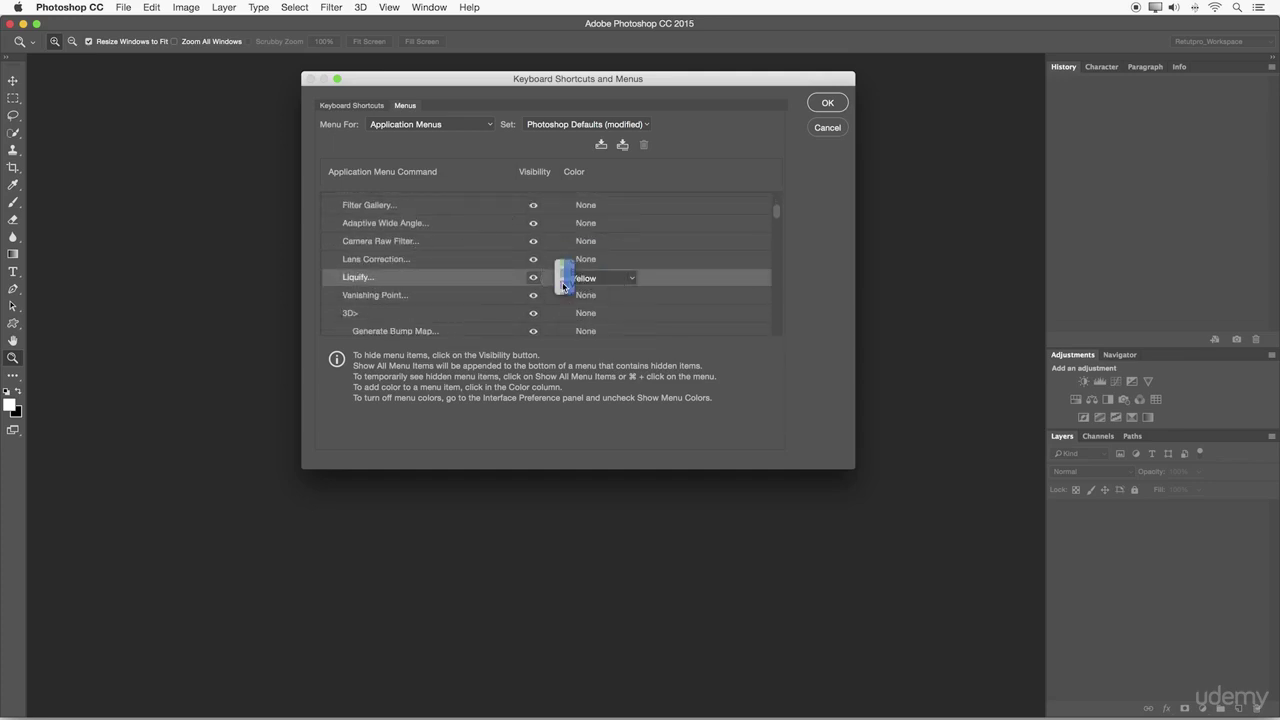
scroll(520, 280, up, 3)
scroll(520, 280, up, 1)
click(328, 249)
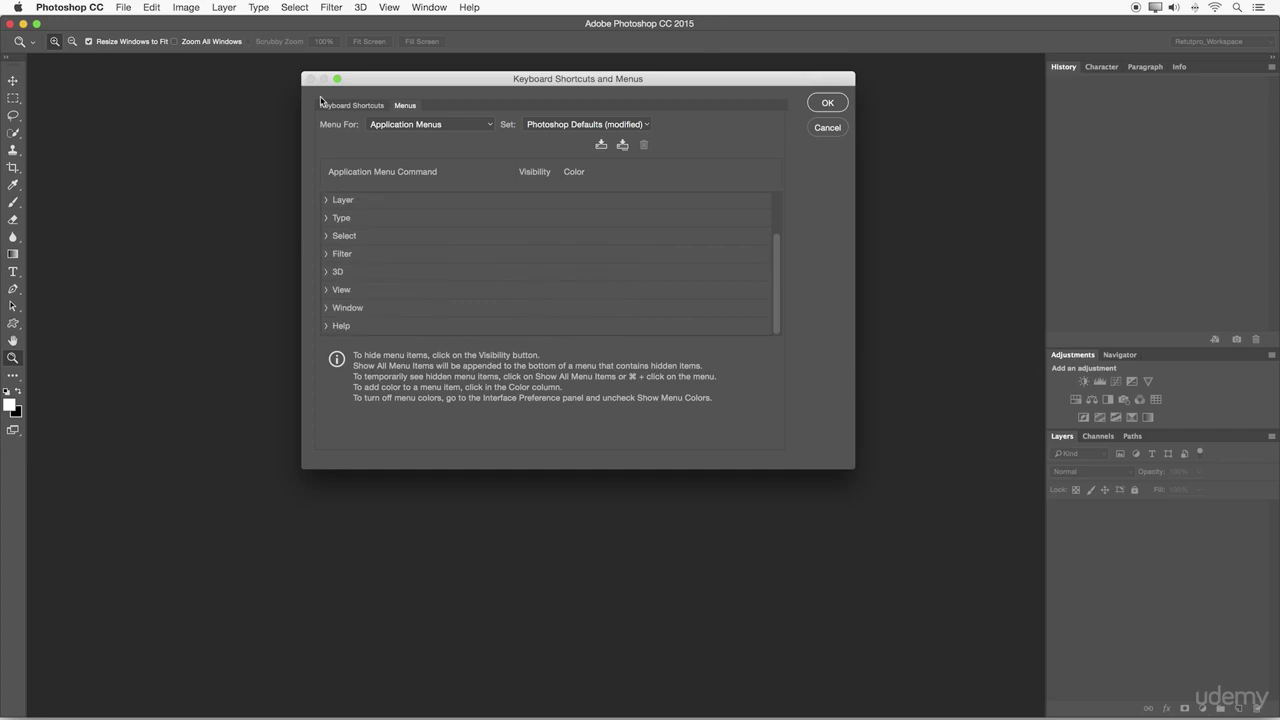
Set the Select group's Modify entry colour to Orange.
click(260, 7)
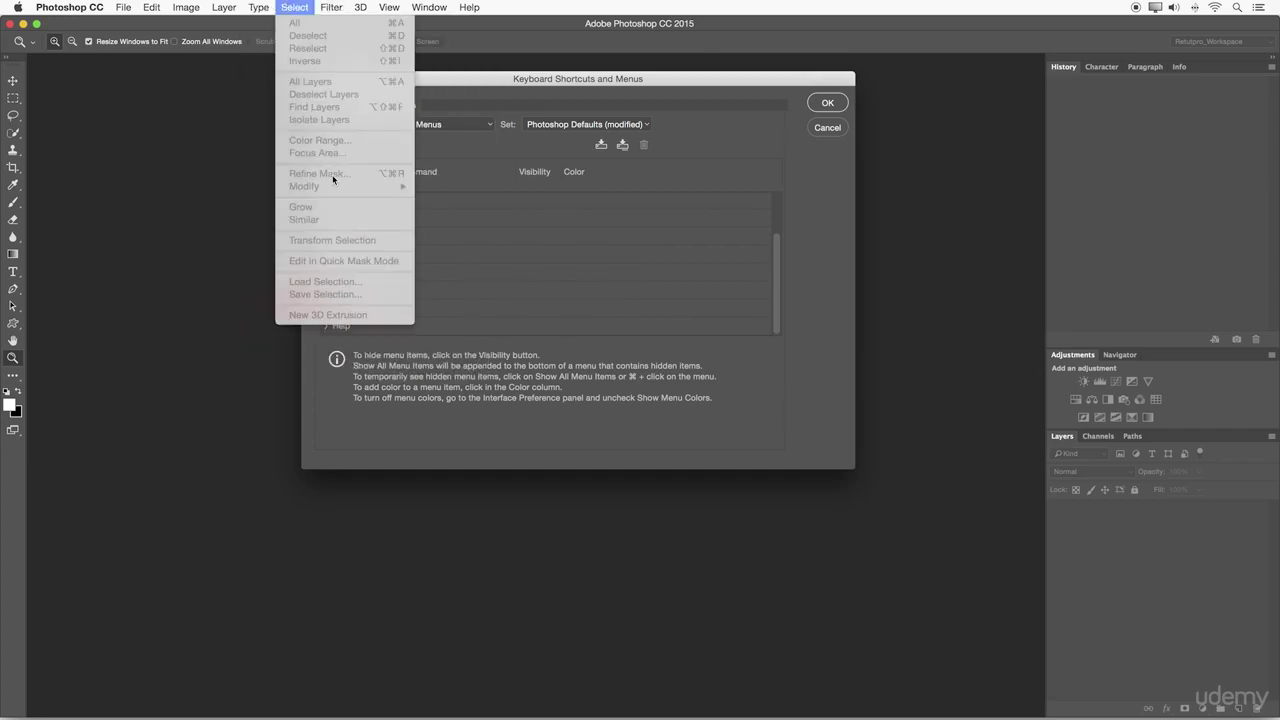
click(476, 178)
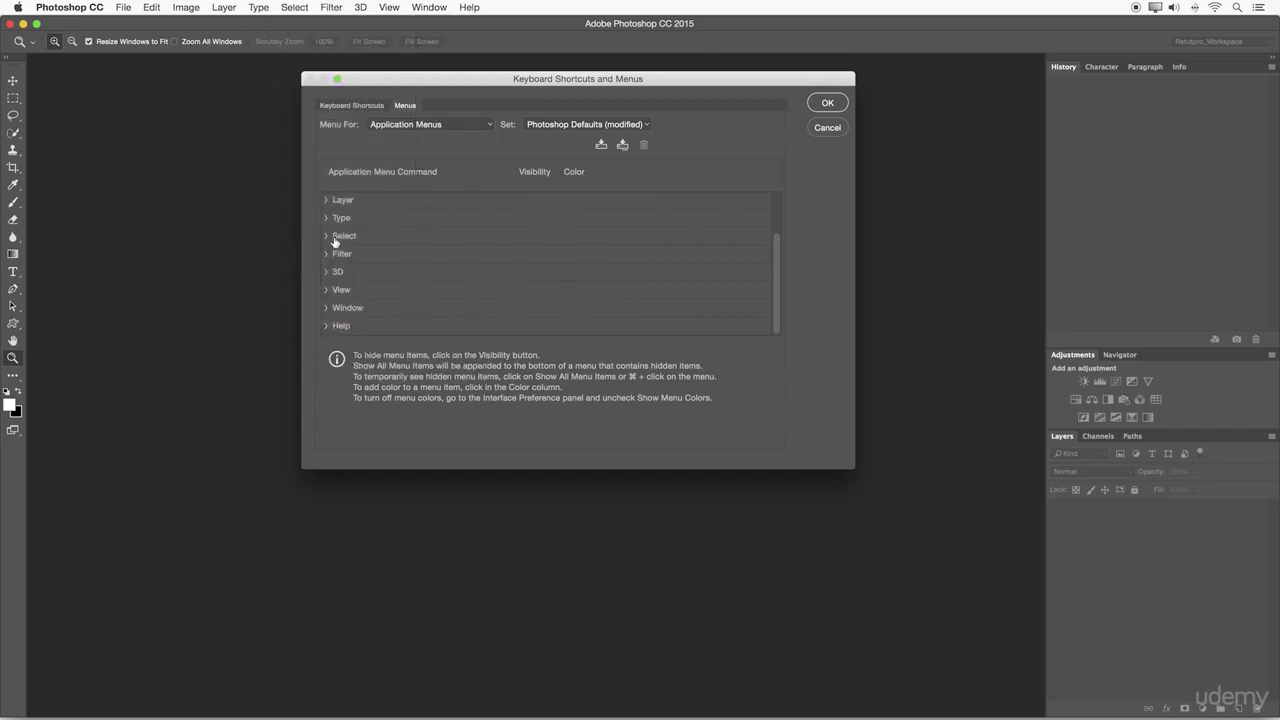
click(331, 237)
click(331, 237)
scroll(440, 245, down, 3)
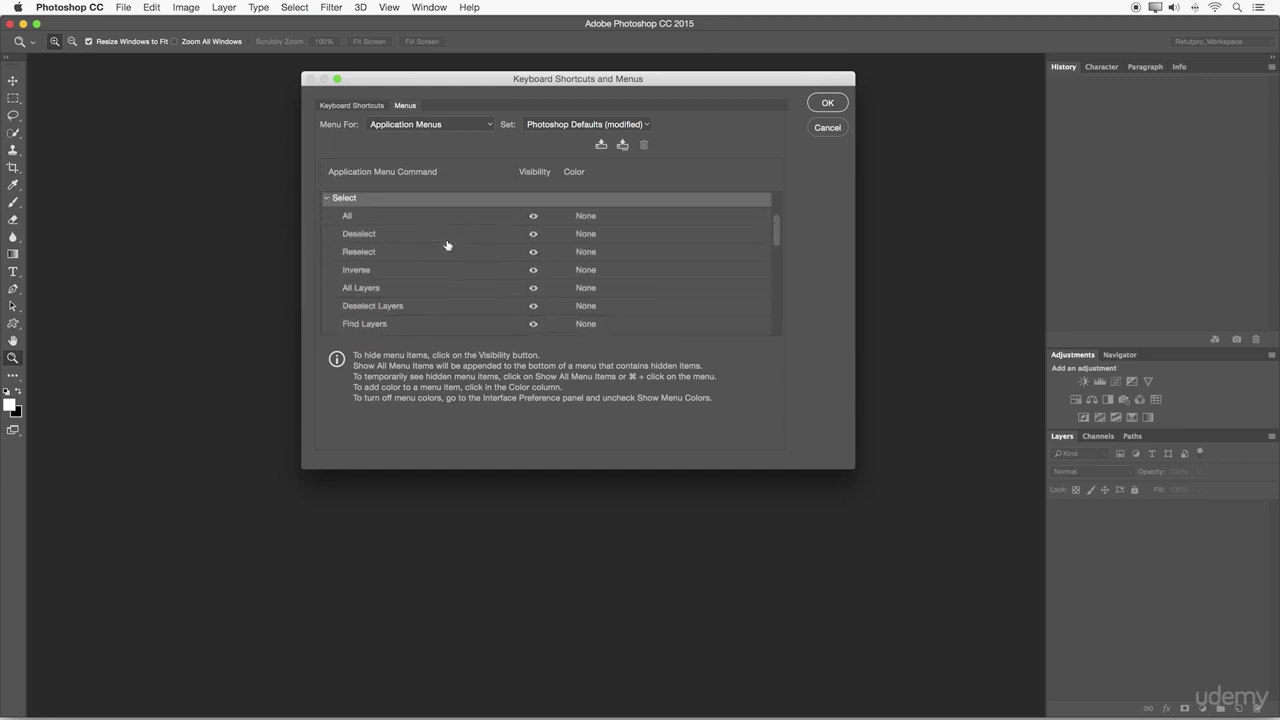
scroll(387, 263, down, 3)
scroll(386, 263, down, 4)
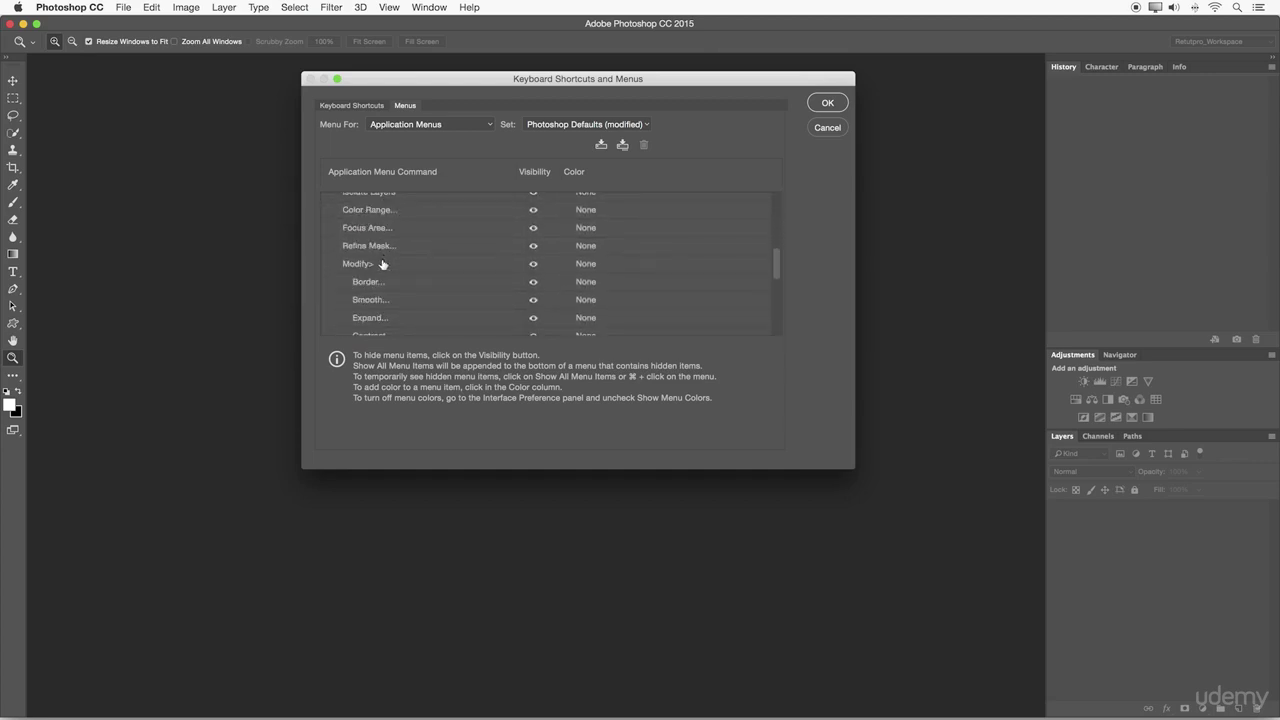
click(365, 268)
click(586, 268)
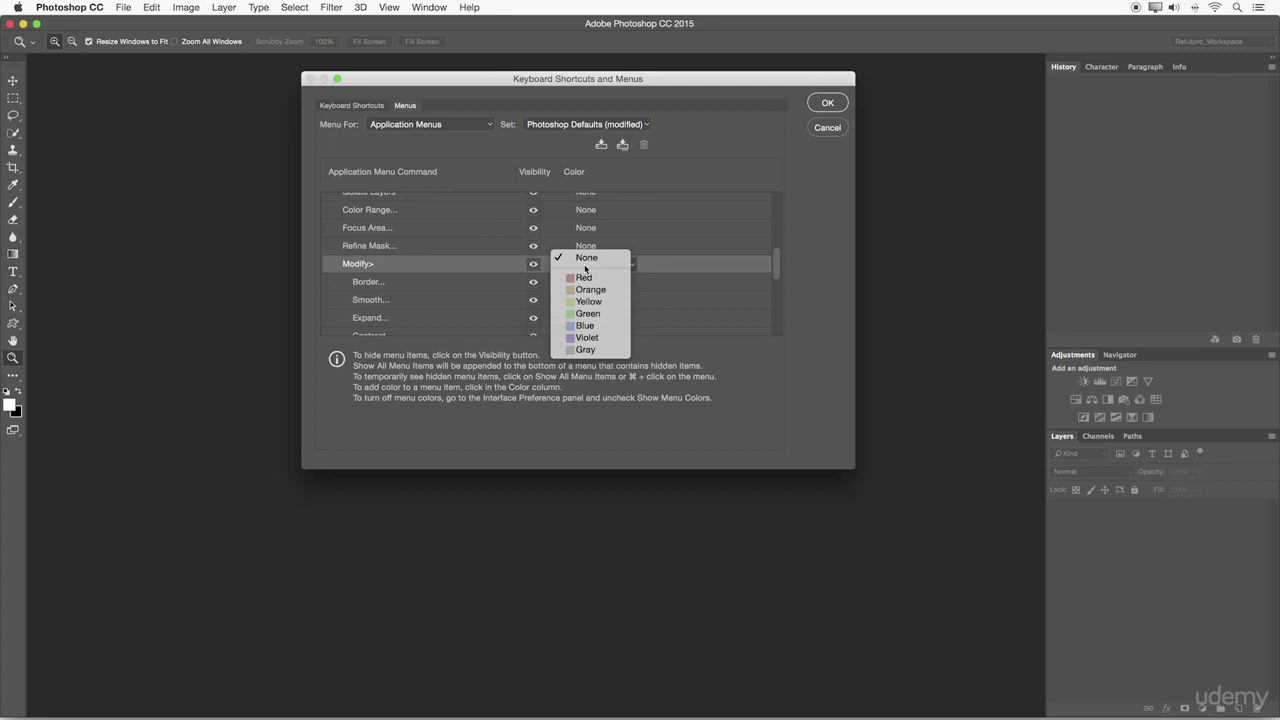
click(588, 290)
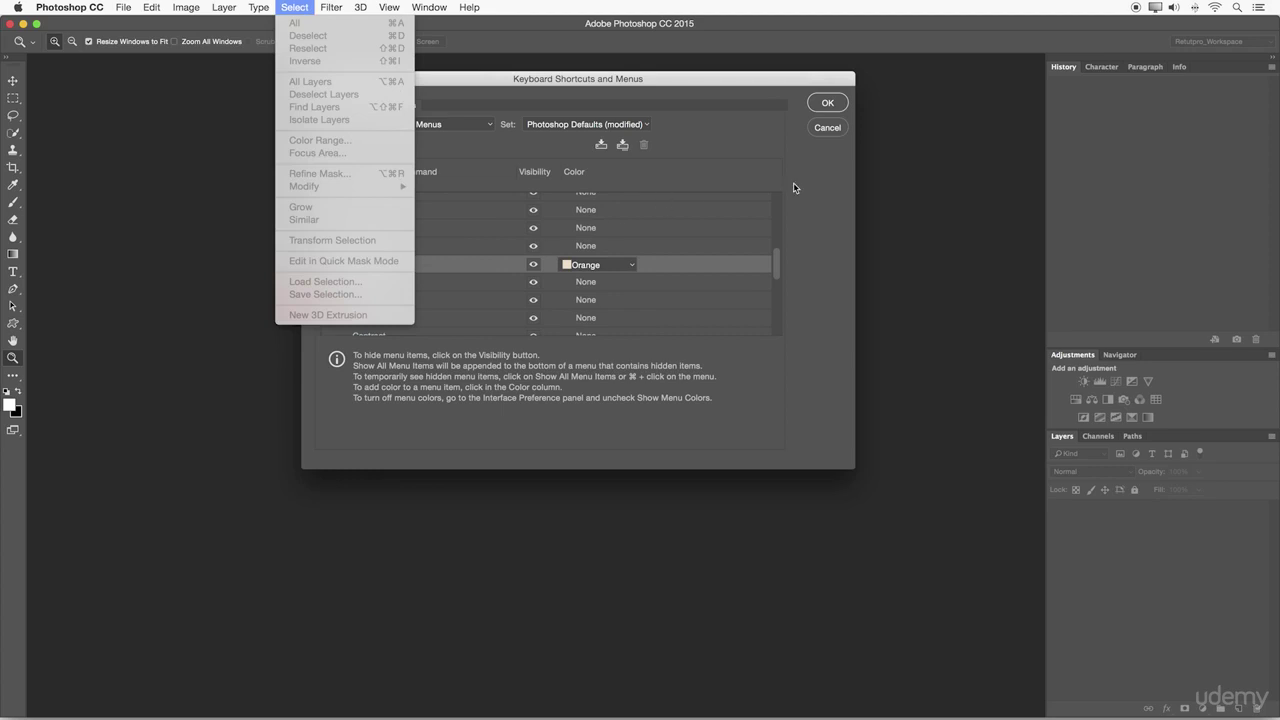
click(827, 104)
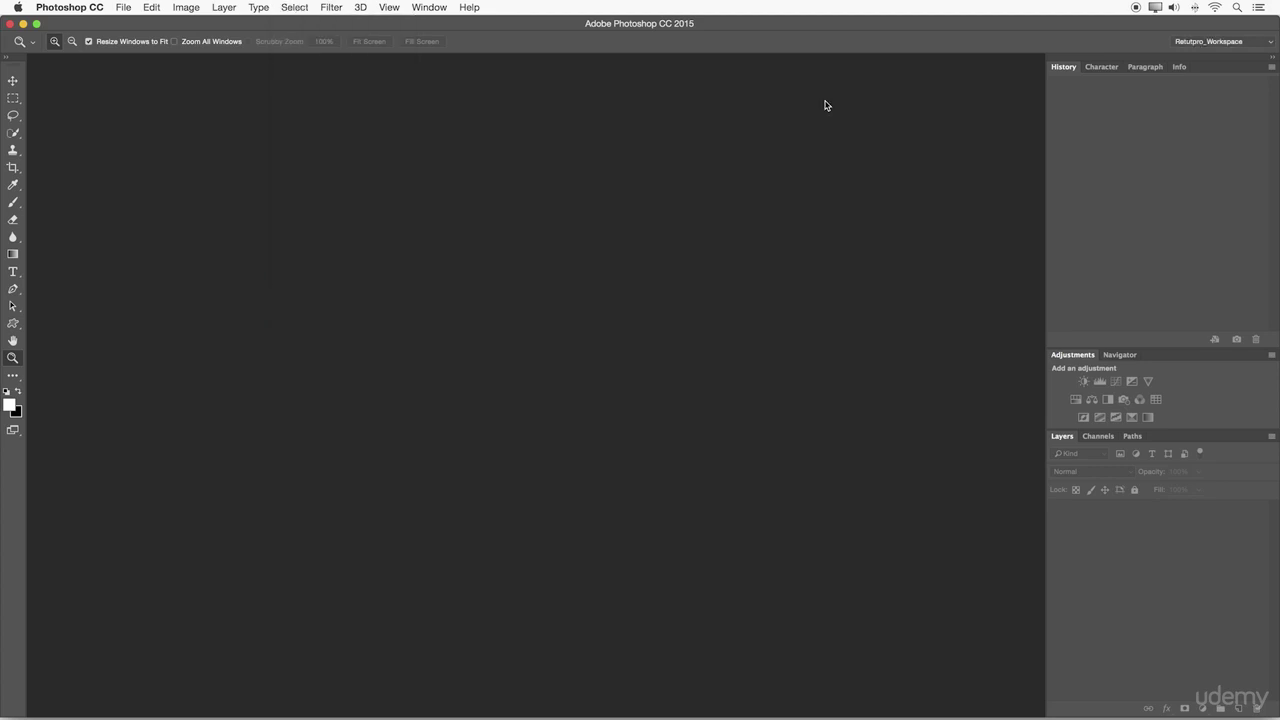
click(124, 7)
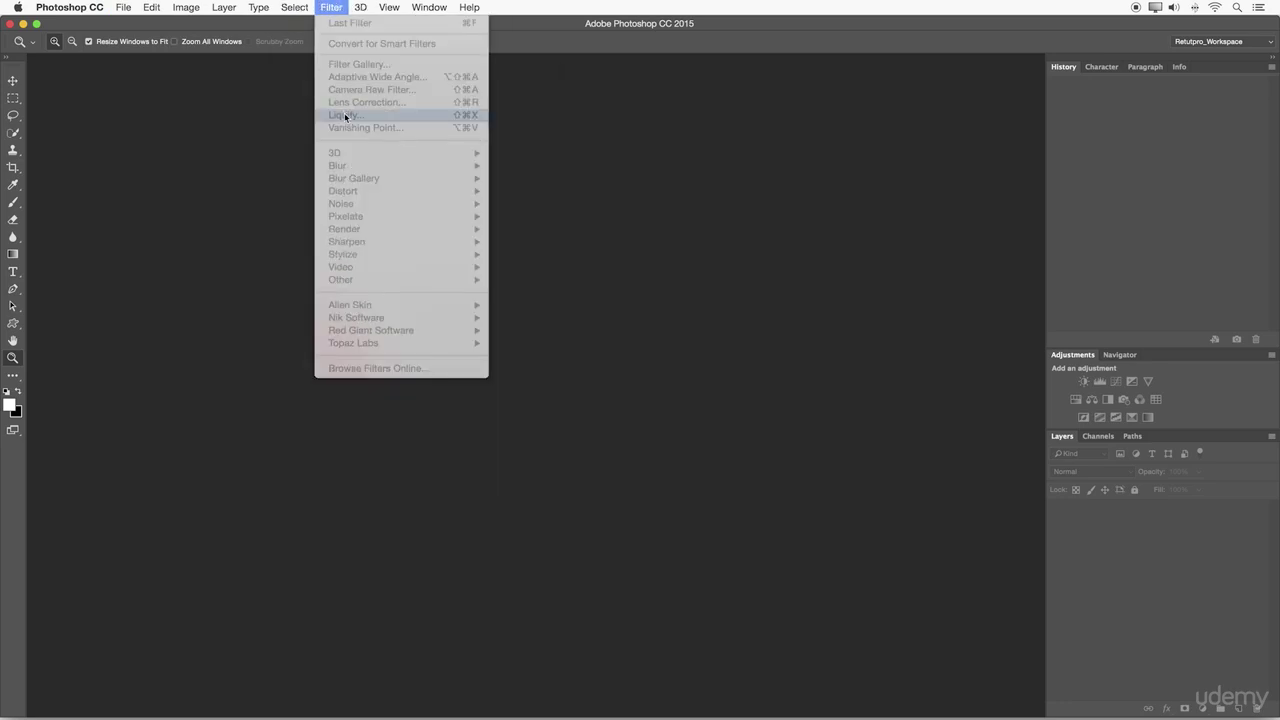
click(586, 125)
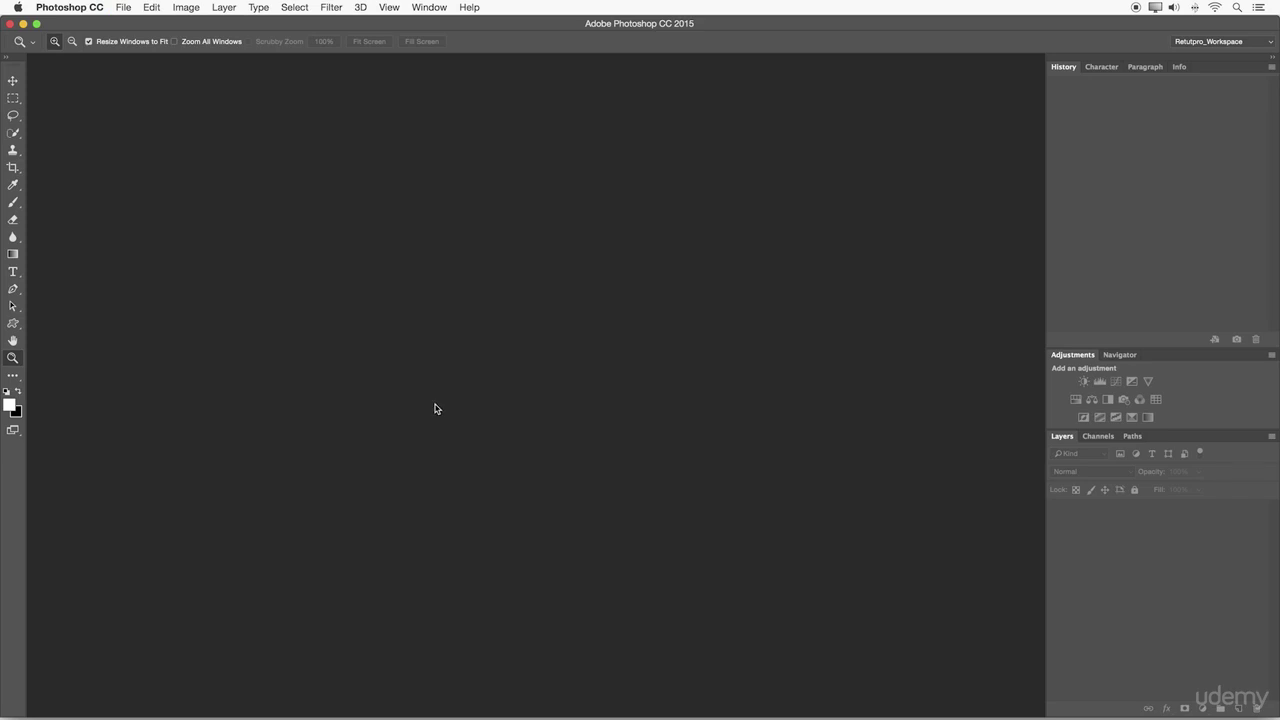
click(340, 7)
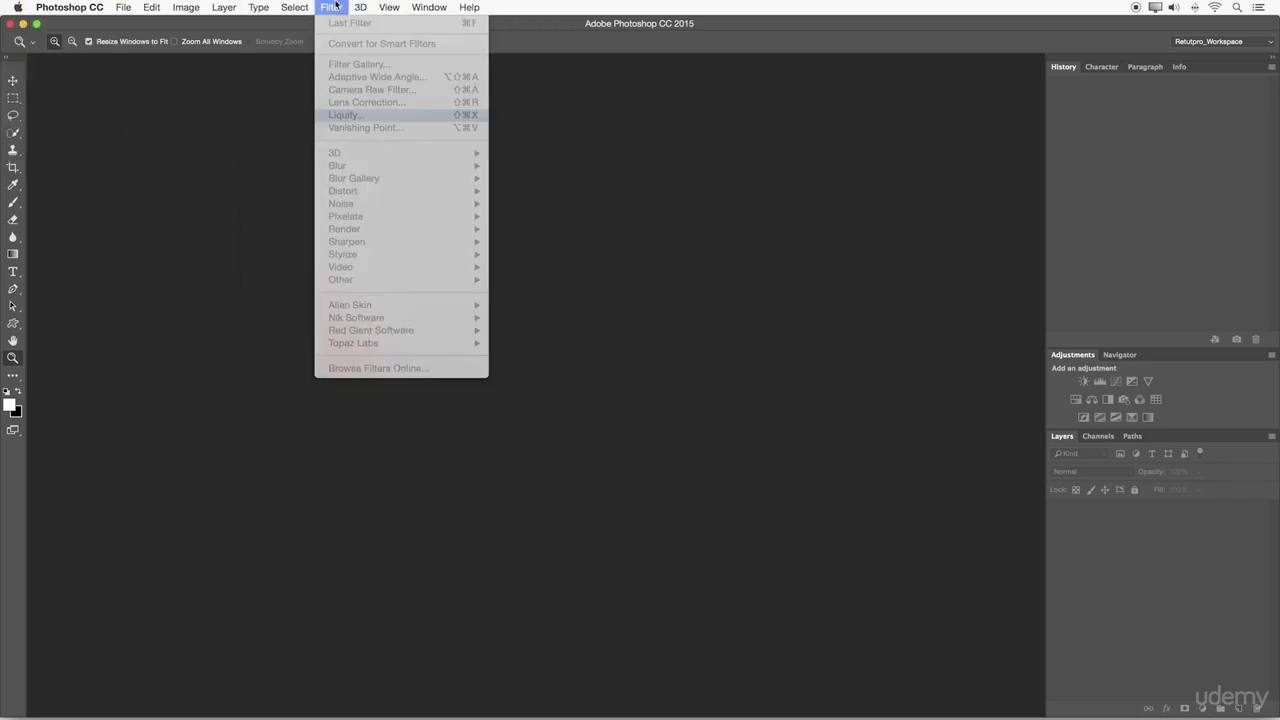
click(377, 115)
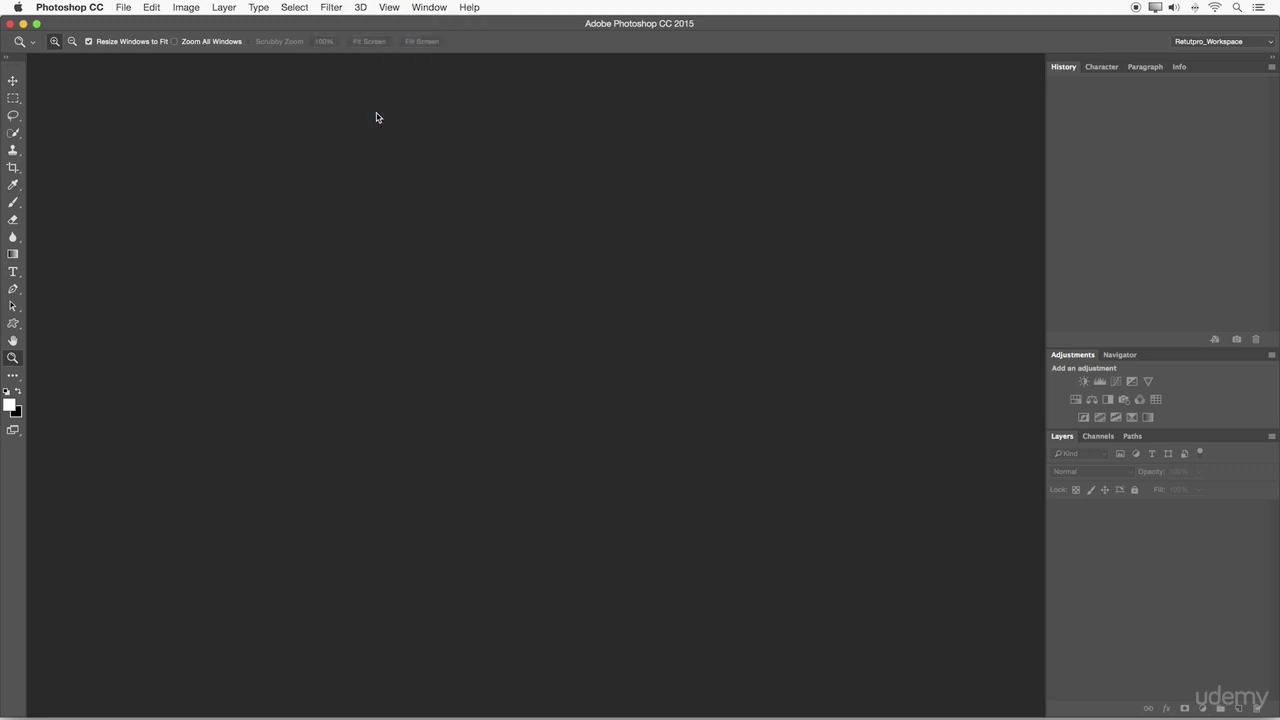
click(328, 6)
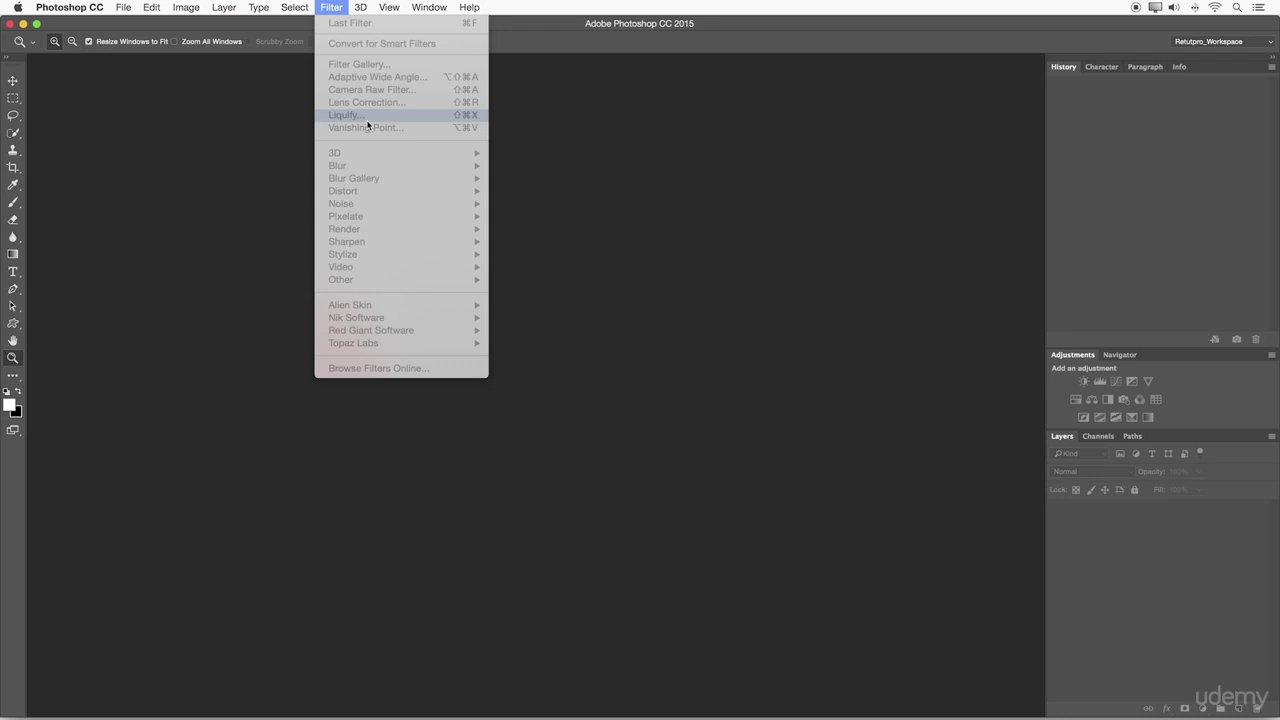
click(547, 110)
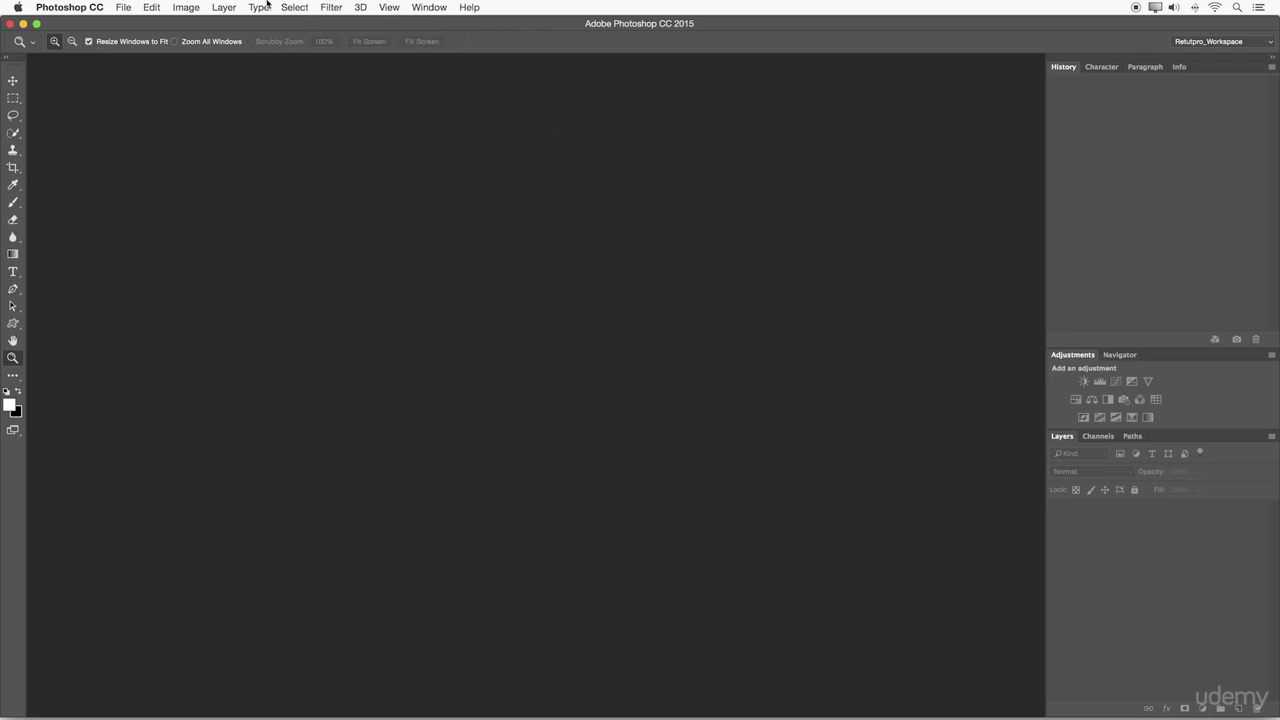
Choose Retutpro_Workspace from the workspace switcher, then open the Edit menu.
click(1240, 42)
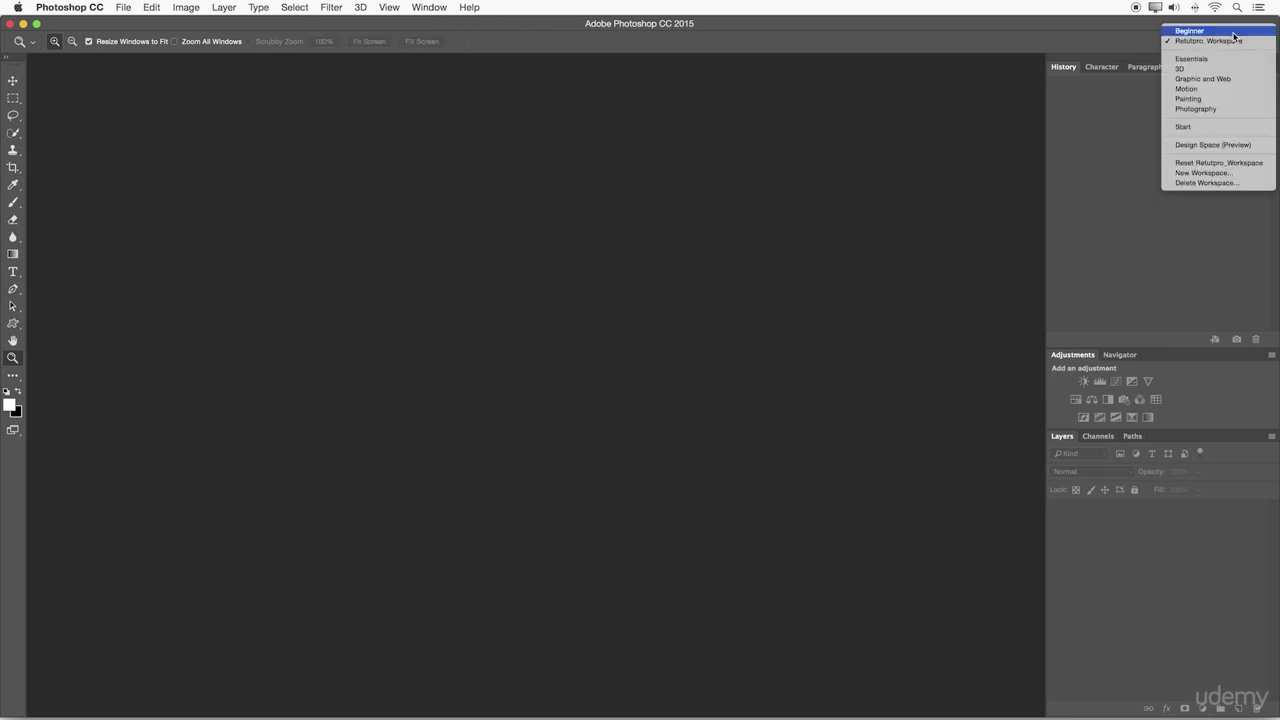
click(1240, 46)
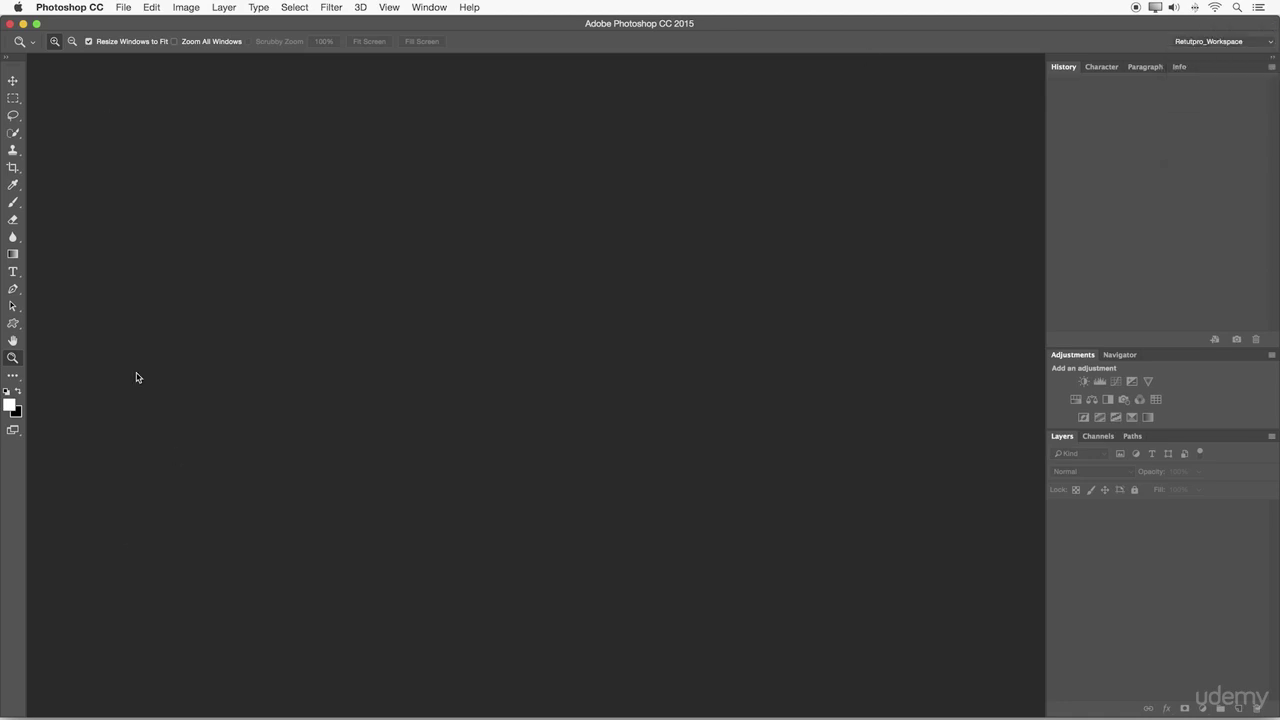
click(1180, 44)
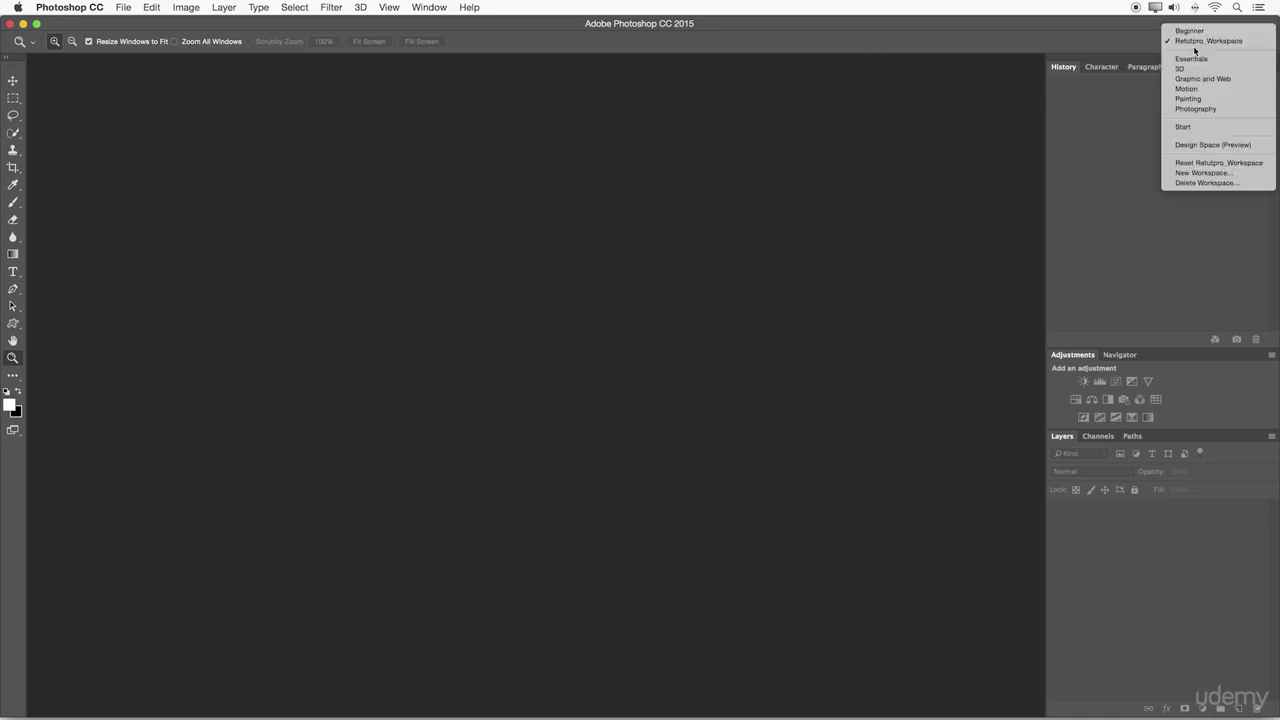
click(1046, 71)
click(154, 7)
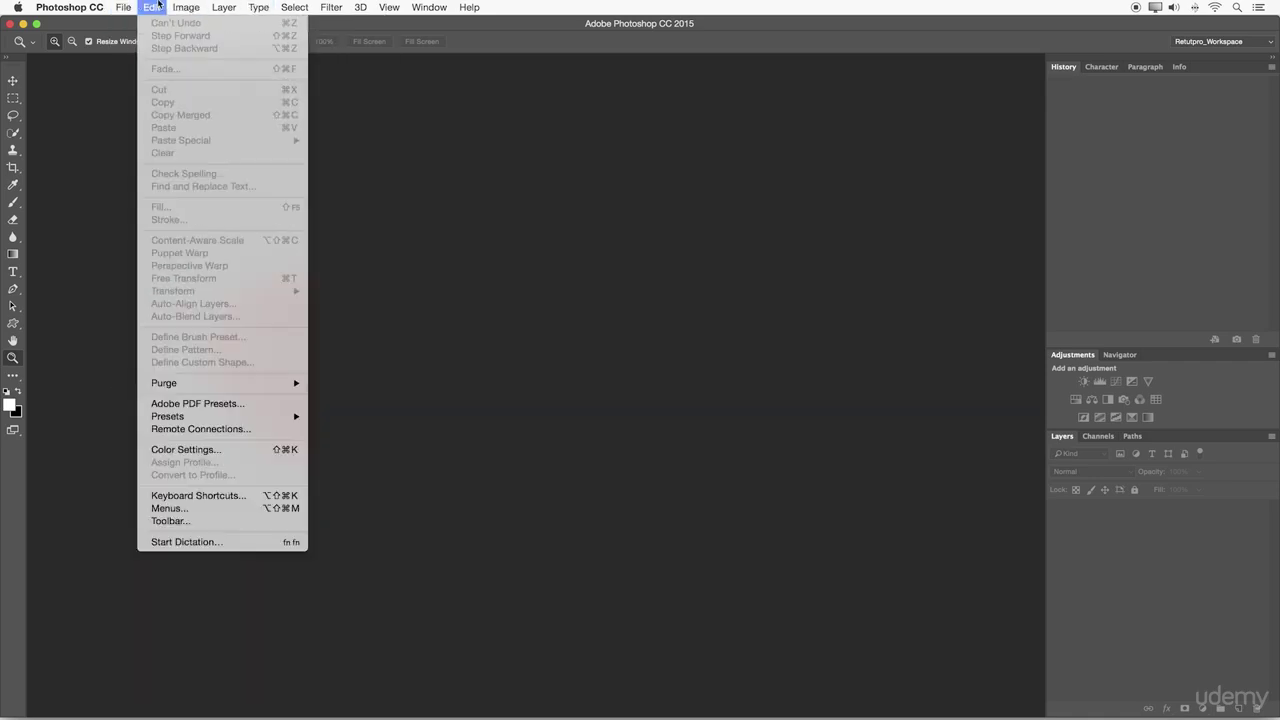
Close the File menu and open the Image menu.
click(508, 171)
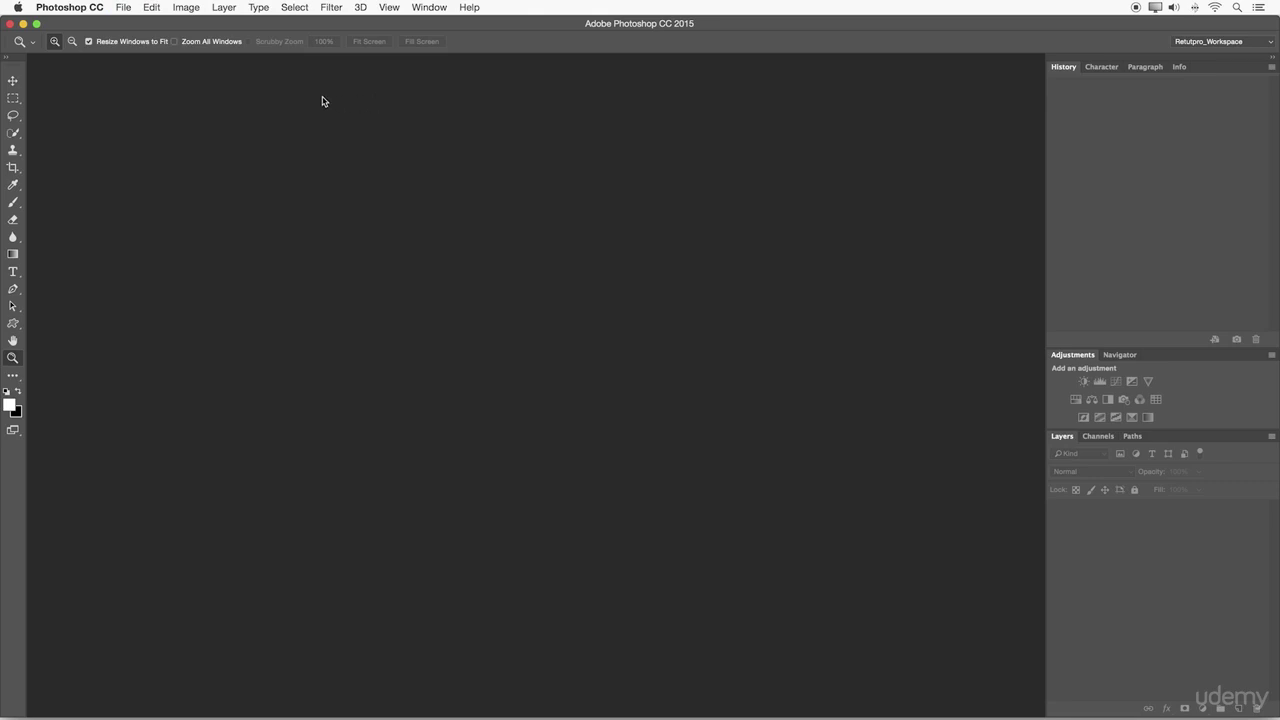
click(198, 5)
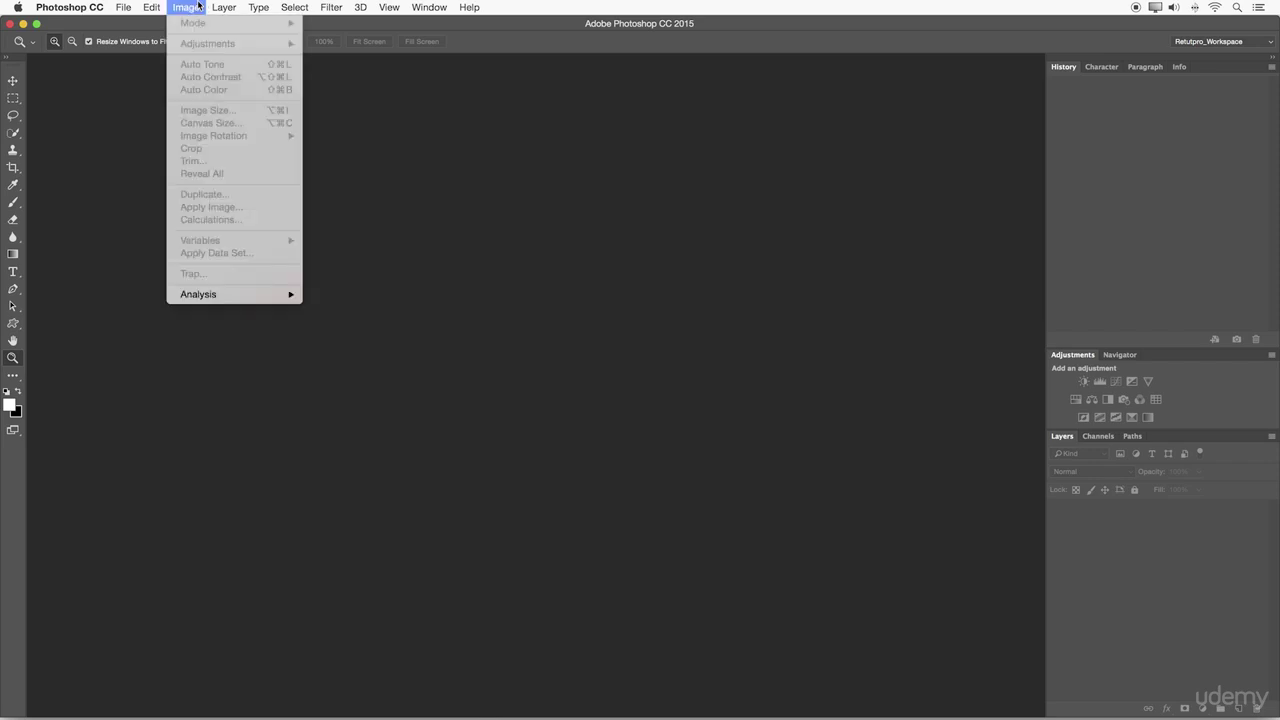